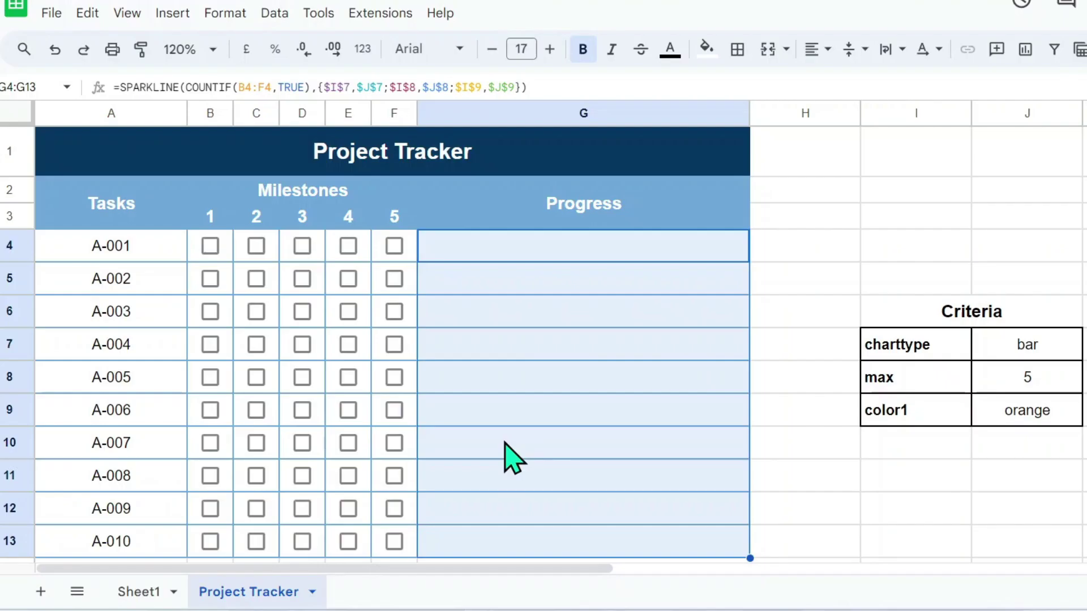
# In the finished tracker preview, tick milestone boxes across tasks A-001 to A-010
pyautogui.click(210, 246)
pyautogui.click(256, 246)
pyautogui.click(302, 246)
pyautogui.click(210, 278)
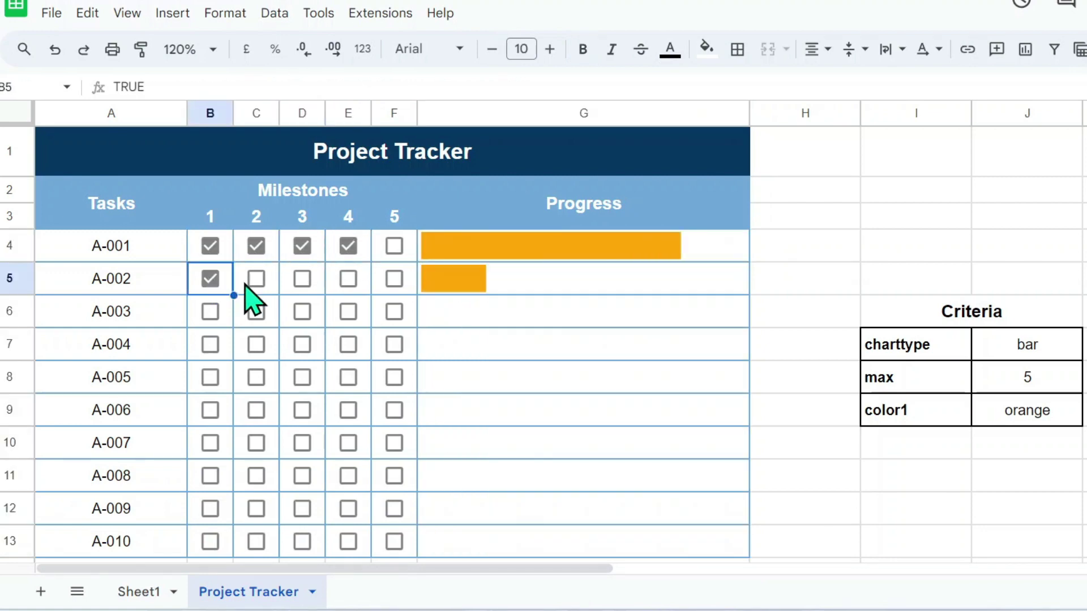
pyautogui.click(256, 278)
pyautogui.click(210, 312)
pyautogui.click(302, 312)
pyautogui.click(256, 344)
pyautogui.click(210, 377)
pyautogui.click(302, 377)
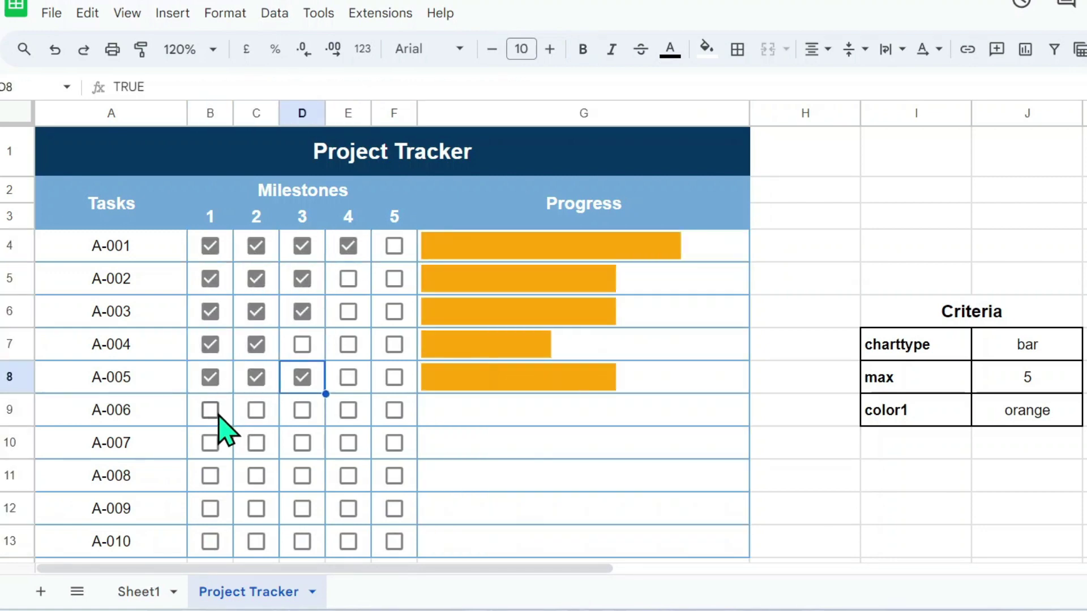
pyautogui.click(255, 410)
pyautogui.click(210, 442)
pyautogui.click(348, 442)
pyautogui.click(210, 475)
pyautogui.click(218, 542)
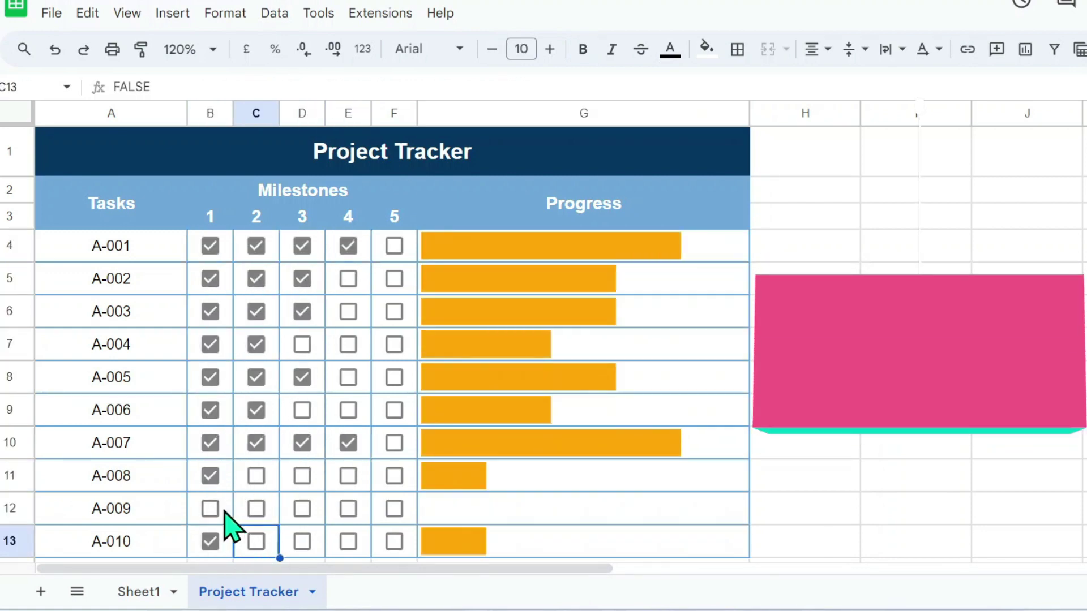
pyautogui.click(256, 509)
pyautogui.click(210, 508)
# Change the preview's color1 criterion to red, then start retyping it as blue
pyautogui.click(1027, 344)
pyautogui.press('Down')
pyautogui.press('Down')
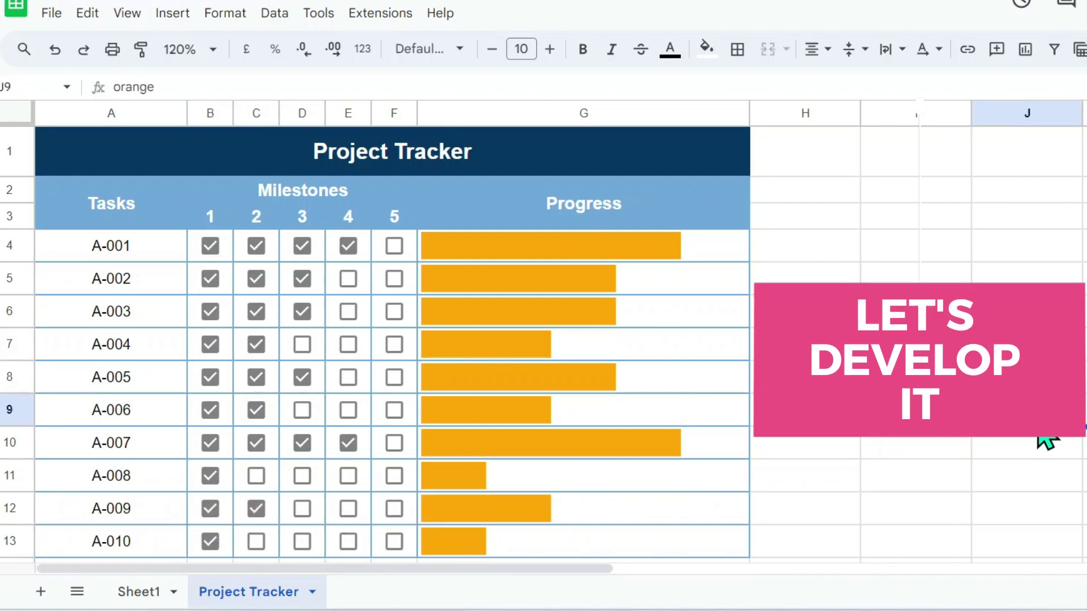
pyautogui.press('Return')
pyautogui.press('Up')
pyautogui.write('red')
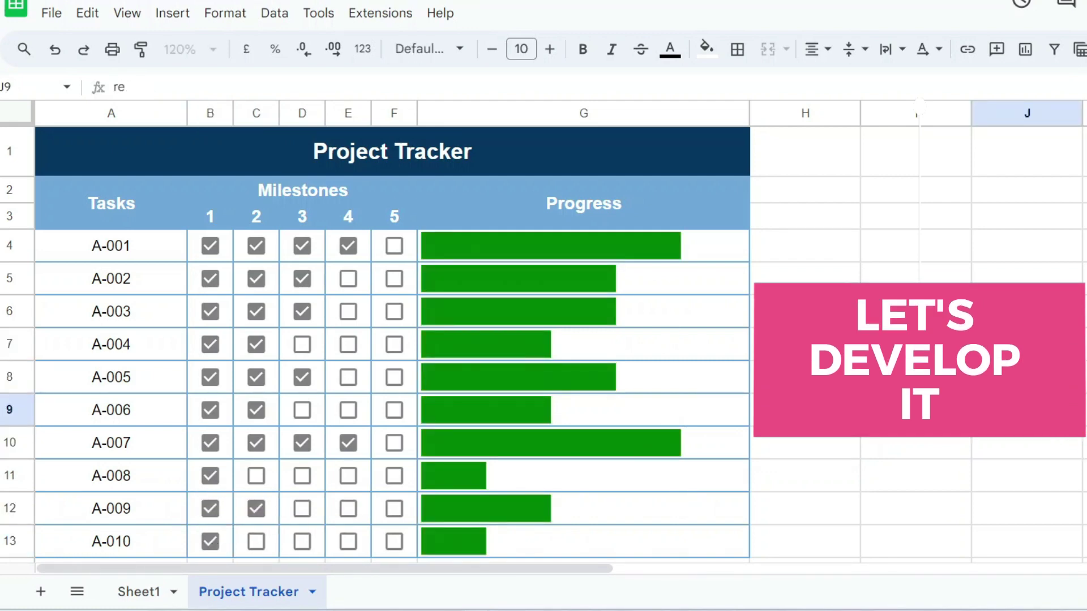
pyautogui.press('Return')
pyautogui.press('Up')
pyautogui.write('bl')
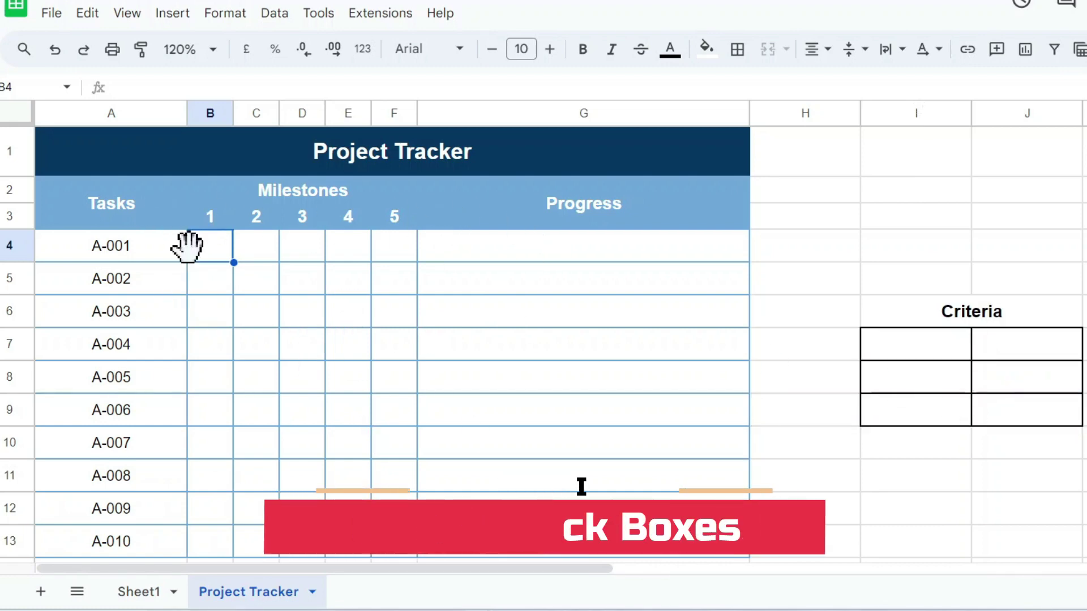
# Turn milestone cells B4:F13 into unticked tick boxes with Insert > Tick box
pyautogui.moveTo(211, 249); pyautogui.dragTo(396, 345)
pyautogui.moveTo(417, 396); pyautogui.dragTo(396, 549)
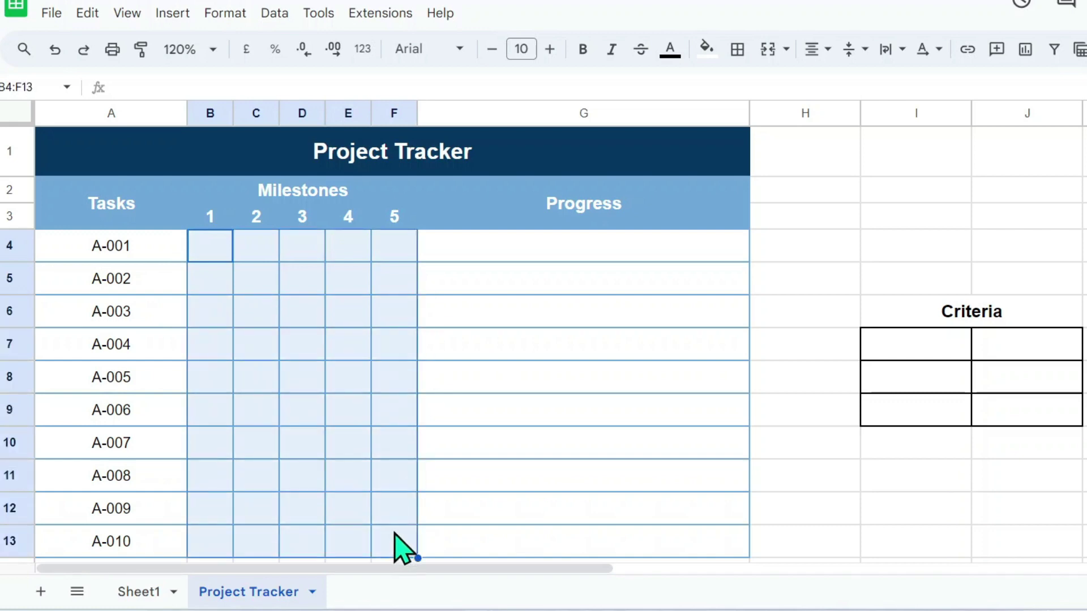
pyautogui.click(176, 14)
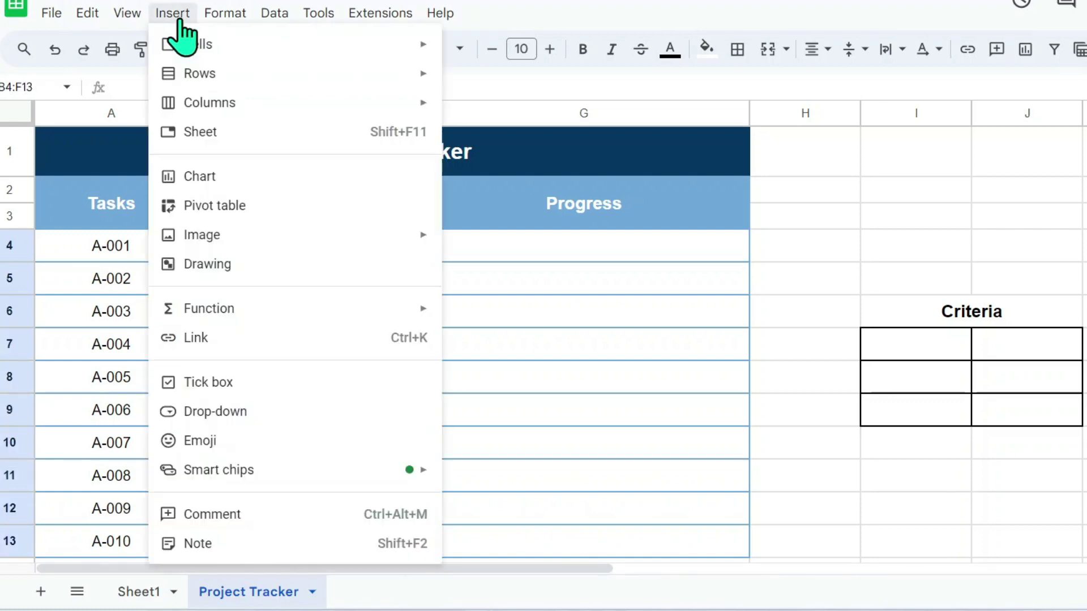
pyautogui.click(223, 382)
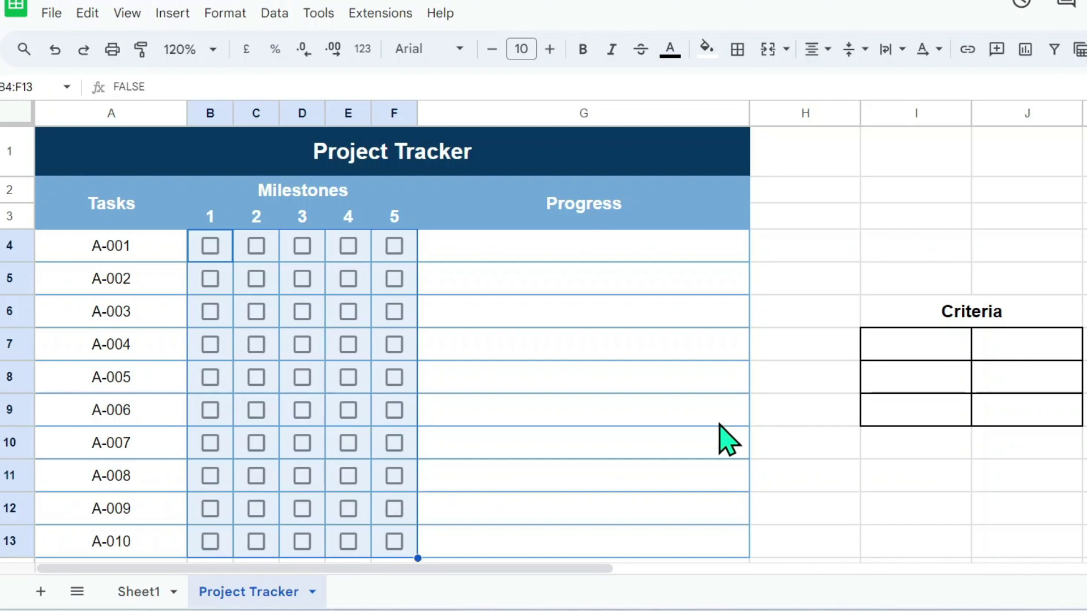
pyautogui.click(900, 343)
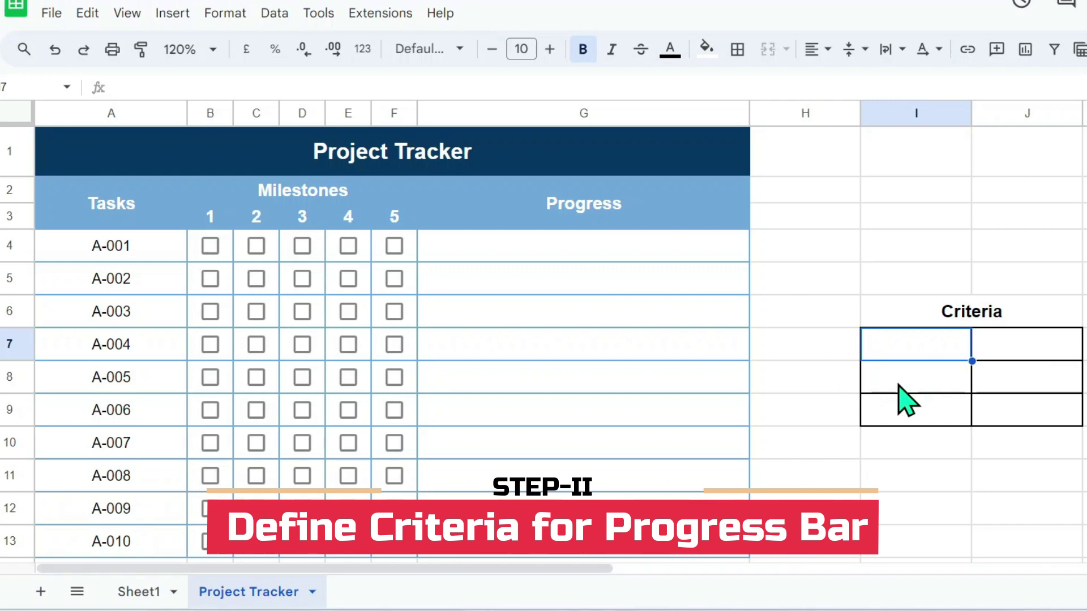
# Enter the Criteria labels charttype, max and color1 in I7:I9
pyautogui.write('charttype')
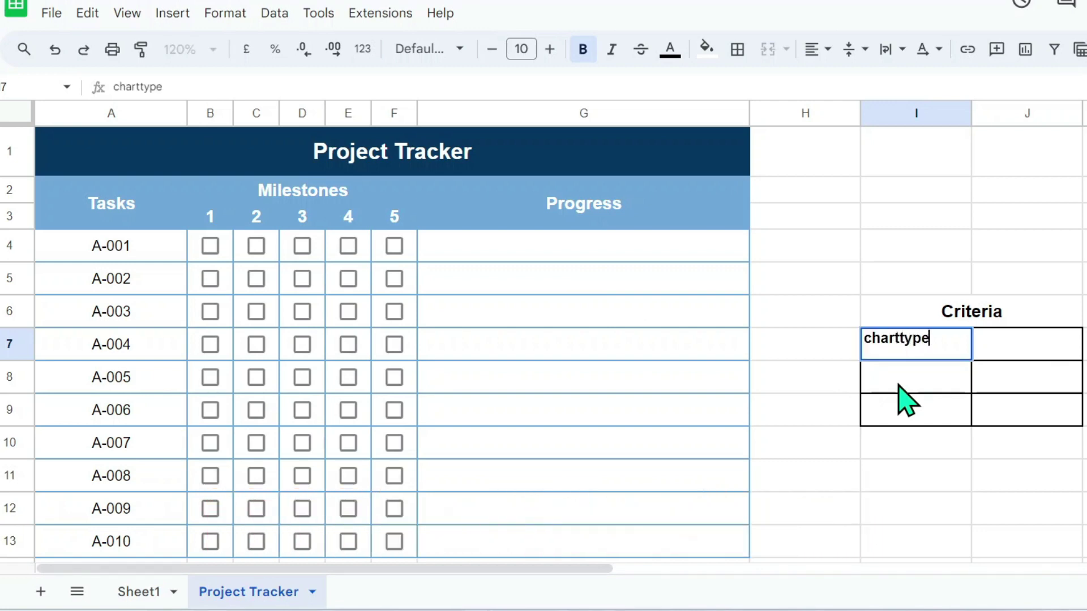
pyautogui.press('Return')
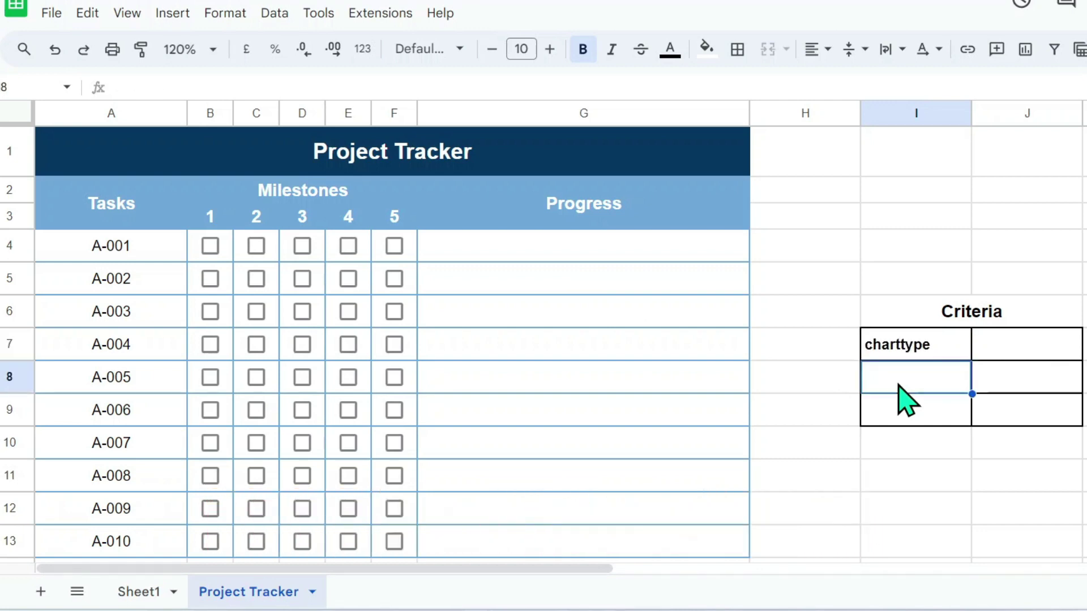
pyautogui.write('max')
pyautogui.press('Return')
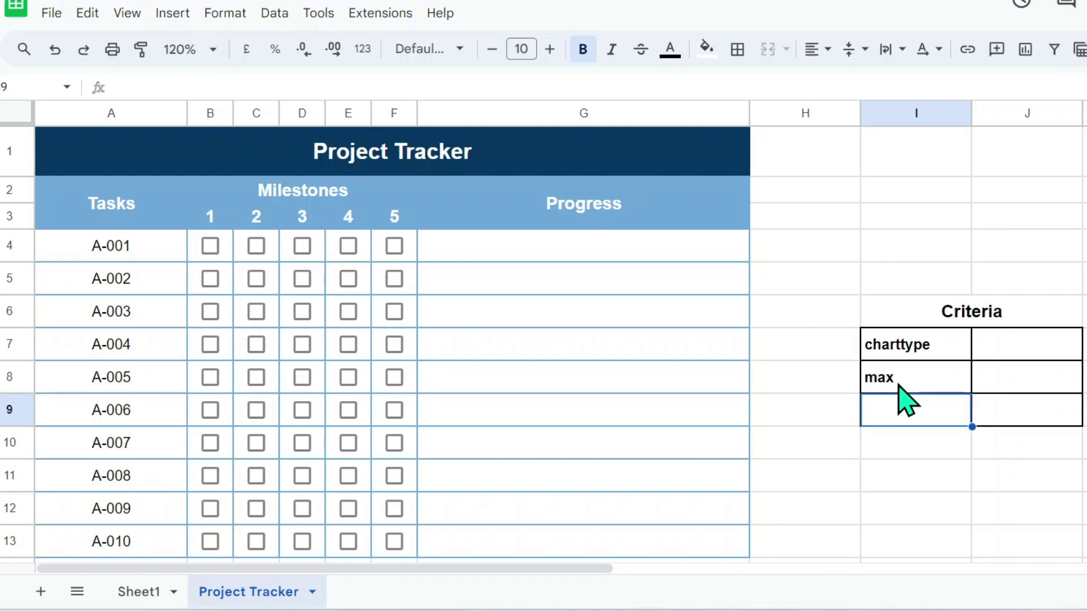
pyautogui.write('color1')
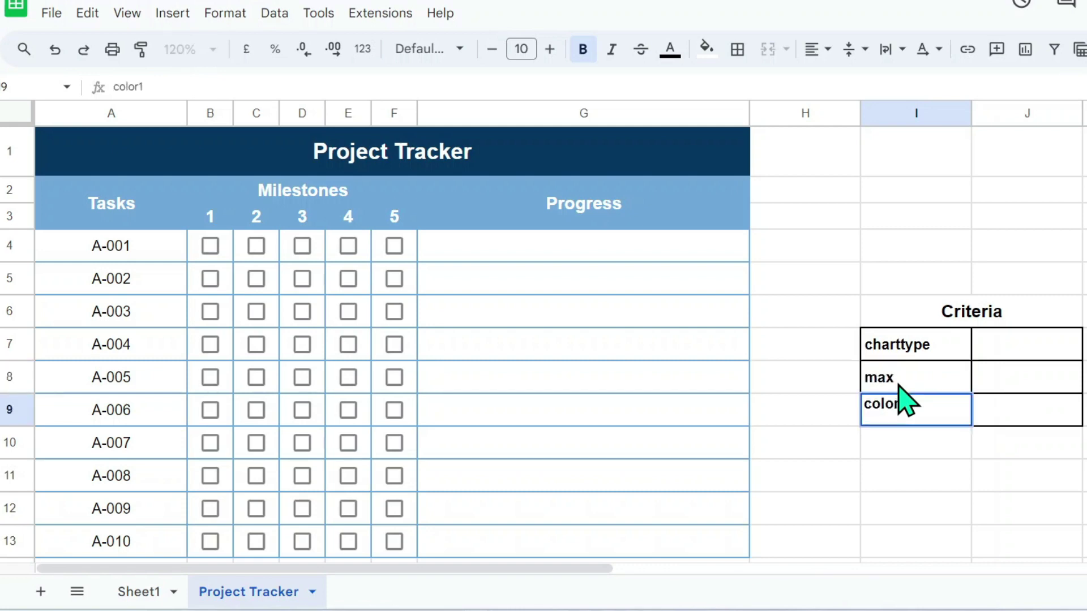
pyautogui.press('Return')
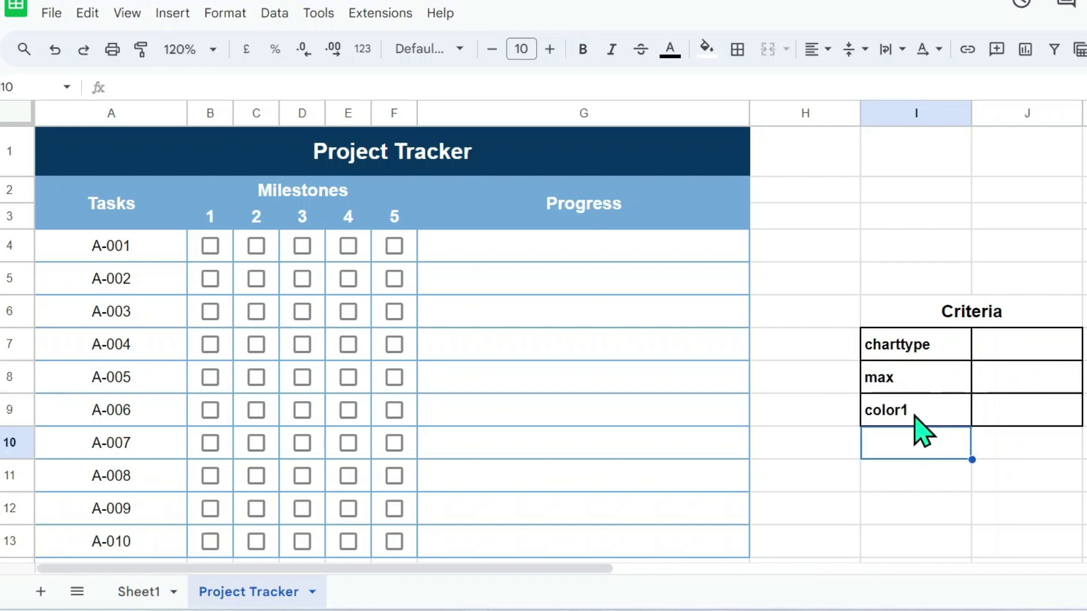
# Fill J7:J9 with the values bar, 5 and orange
pyautogui.click(1011, 348)
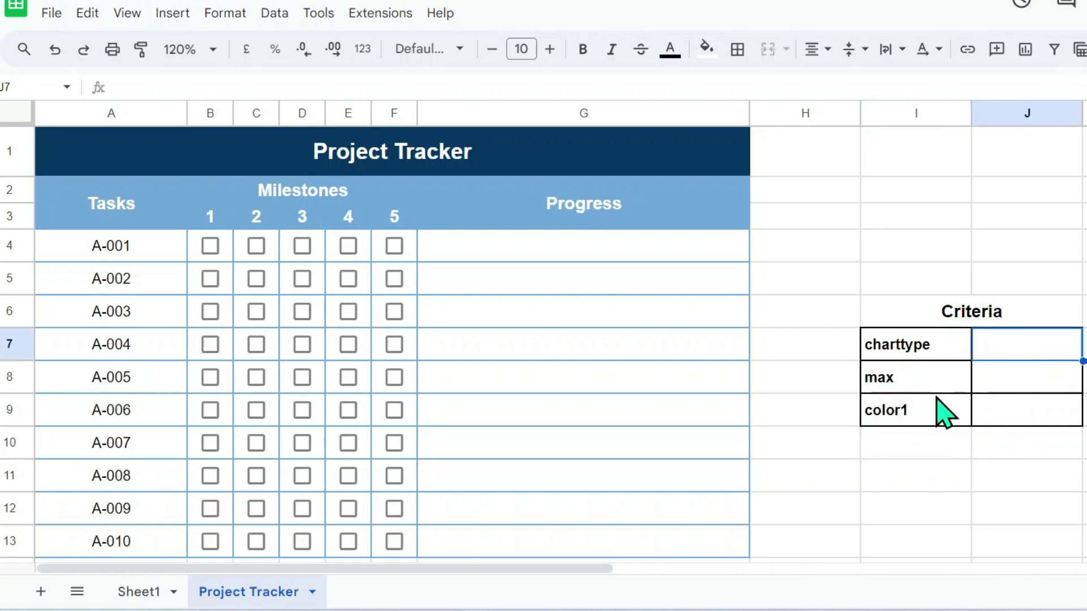
pyautogui.write('bar')
pyautogui.press('Return')
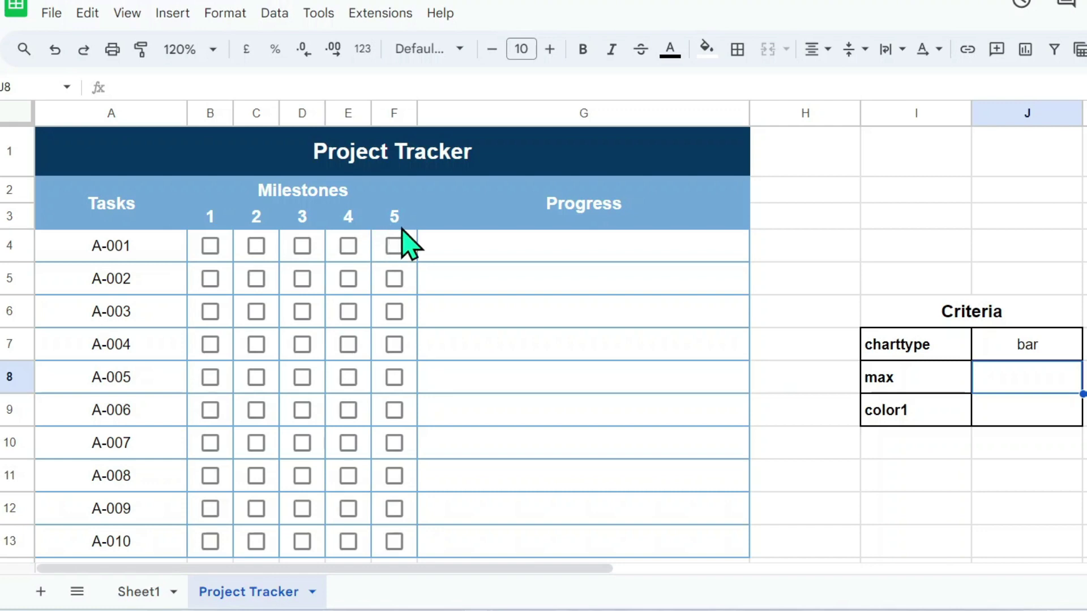
pyautogui.write('5')
pyautogui.press('Return')
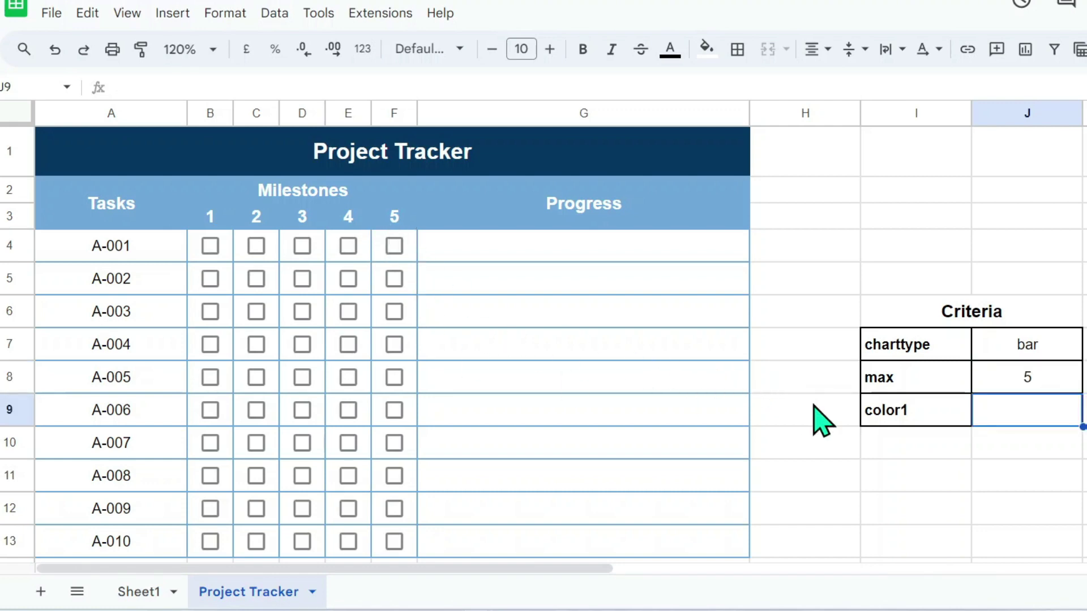
pyautogui.write('orange')
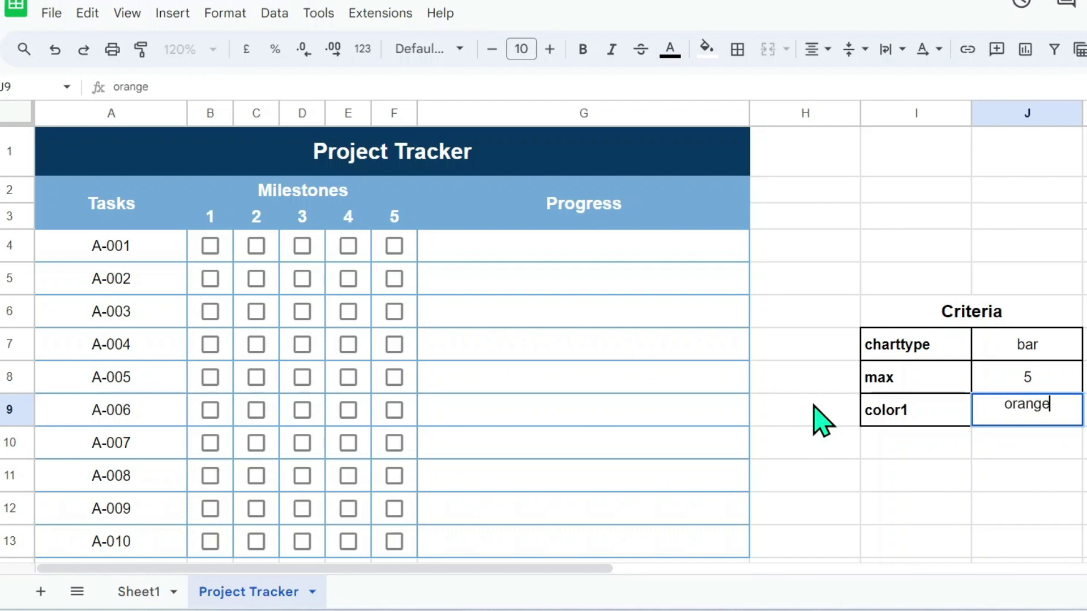
pyautogui.press('Return')
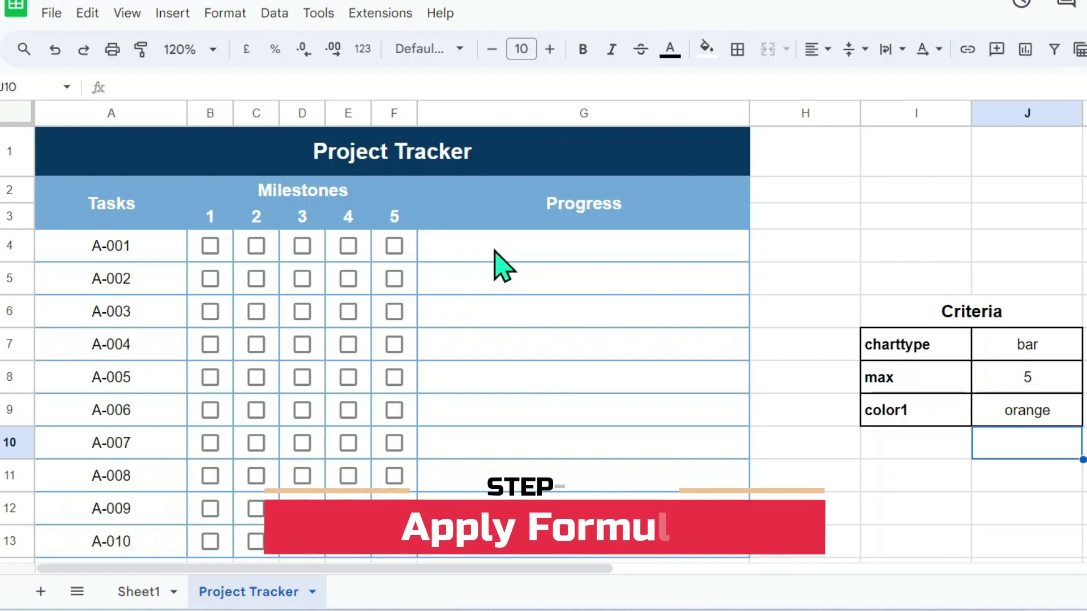
# Begin G4's formula as =SPARKLINE(COUNTIF(B4:F4,TRUE), counting the ticked milestones of A-001
pyautogui.click(495, 251)
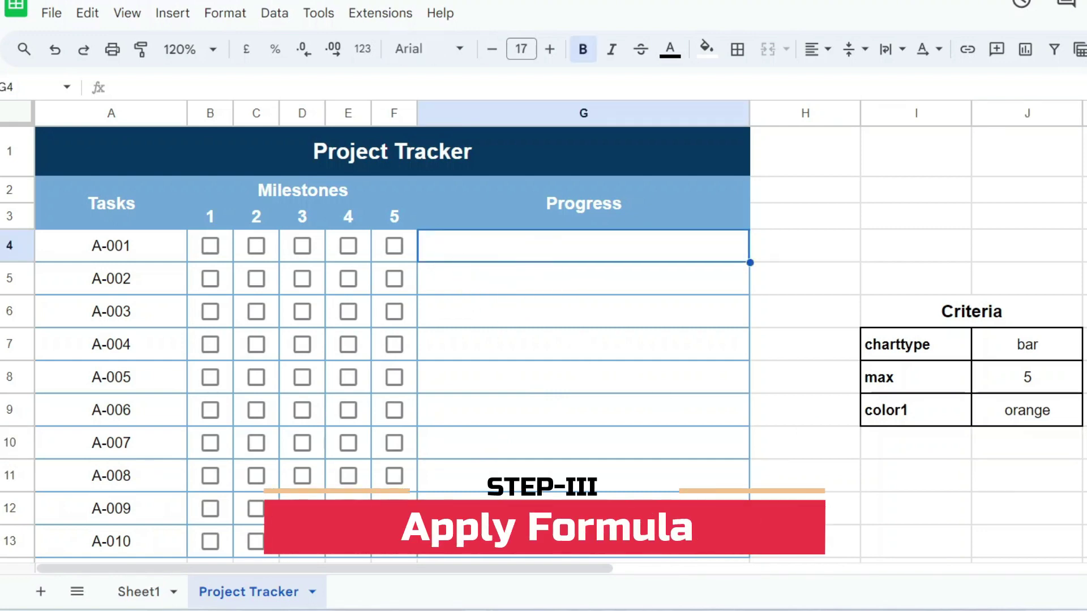
pyautogui.write('=SP')
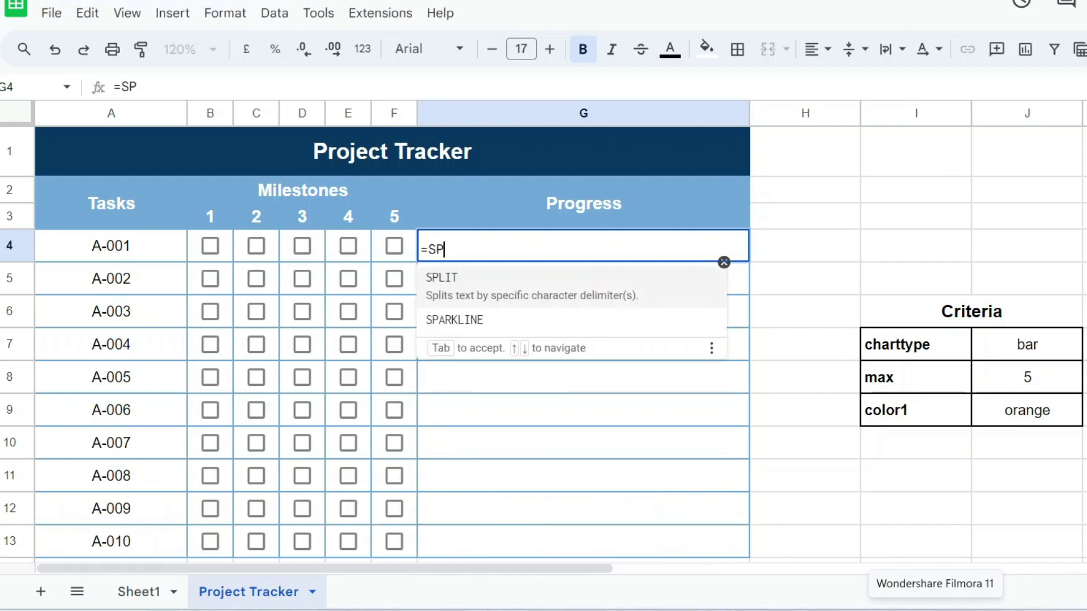
pyautogui.write('ARKLINE')
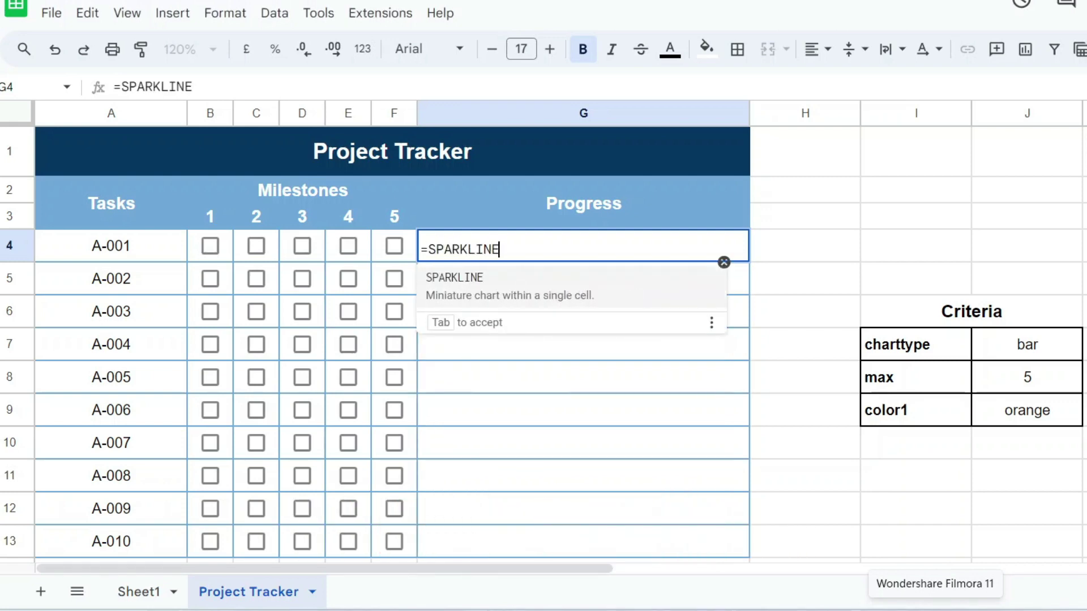
pyautogui.write('(C')
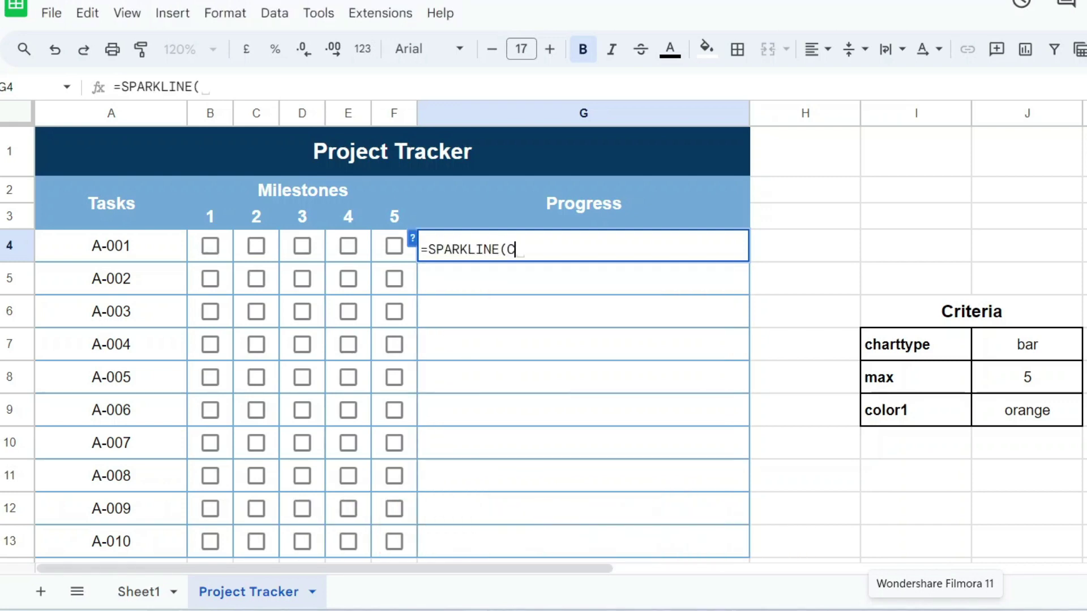
pyautogui.write('OUNTIF')
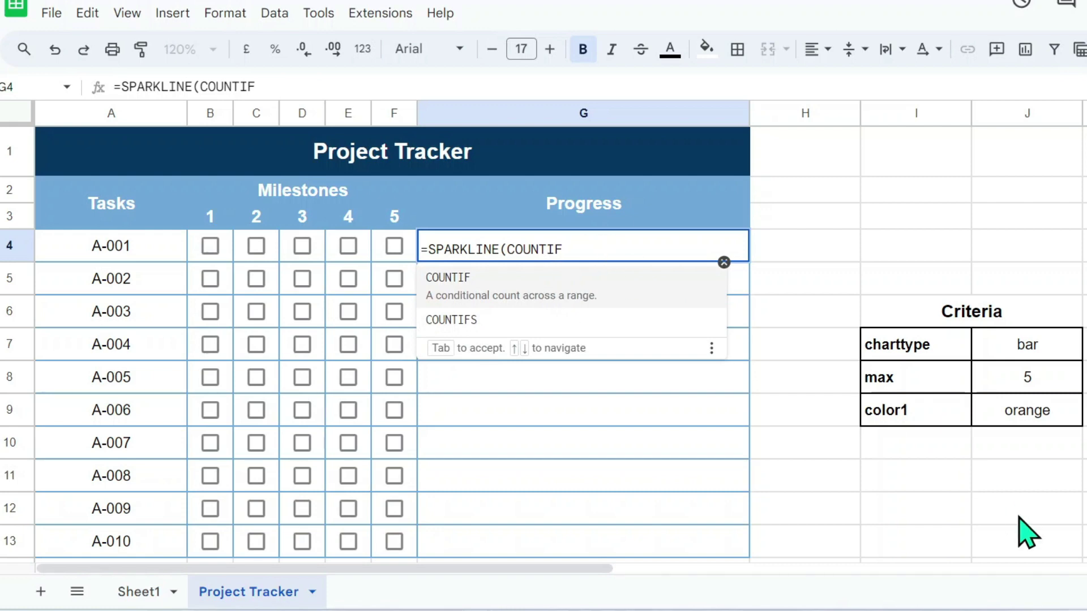
pyautogui.write('(')
pyautogui.click(231, 250)
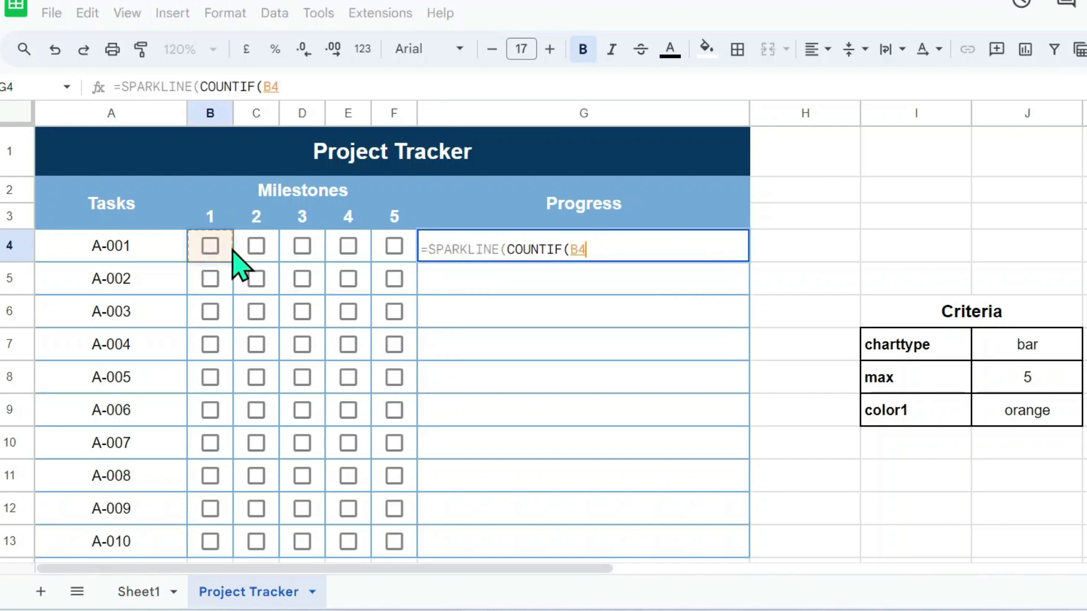
pyautogui.moveTo(232, 252); pyautogui.dragTo(393, 245)
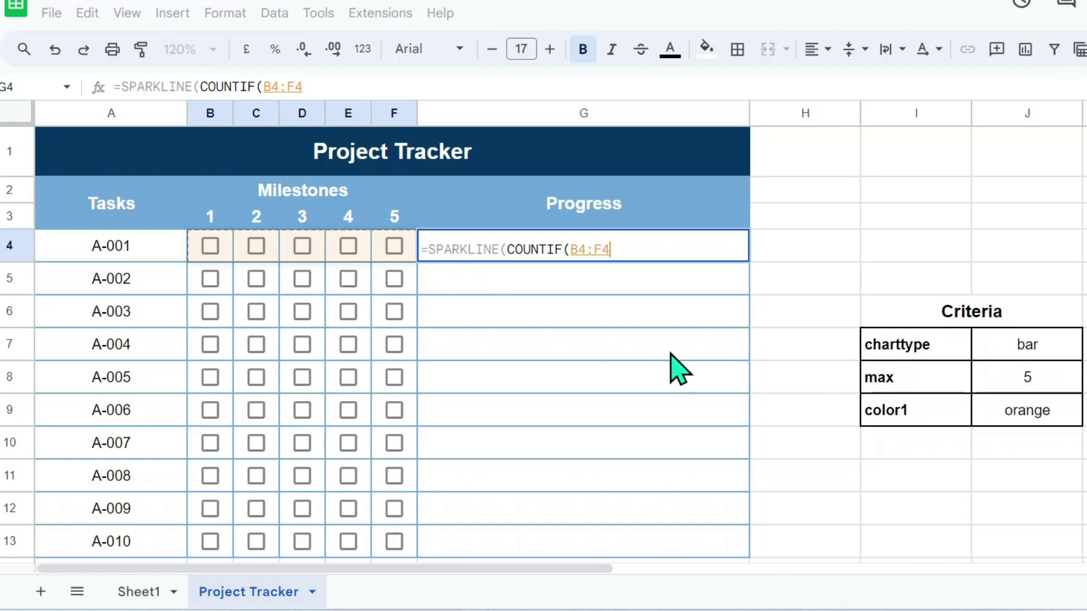
pyautogui.write(',')
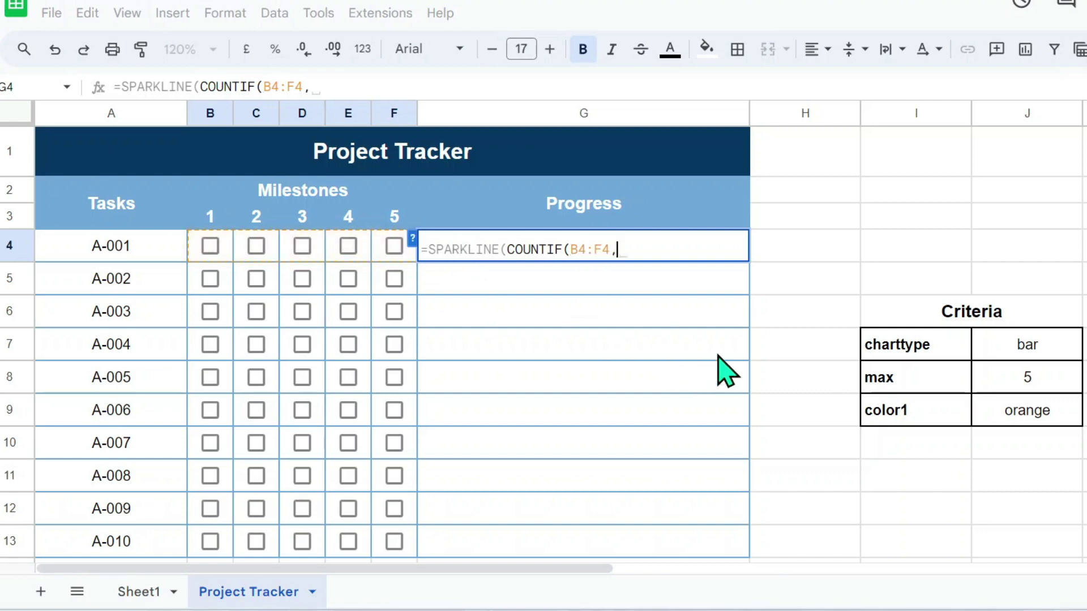
pyautogui.write('TRUE)')
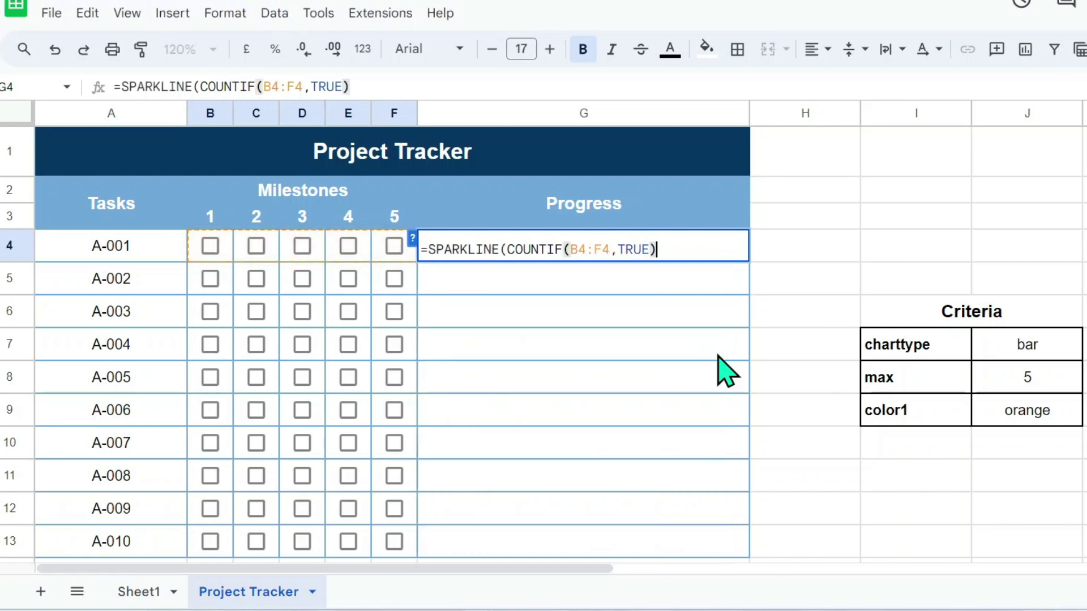
pyautogui.write(',{')
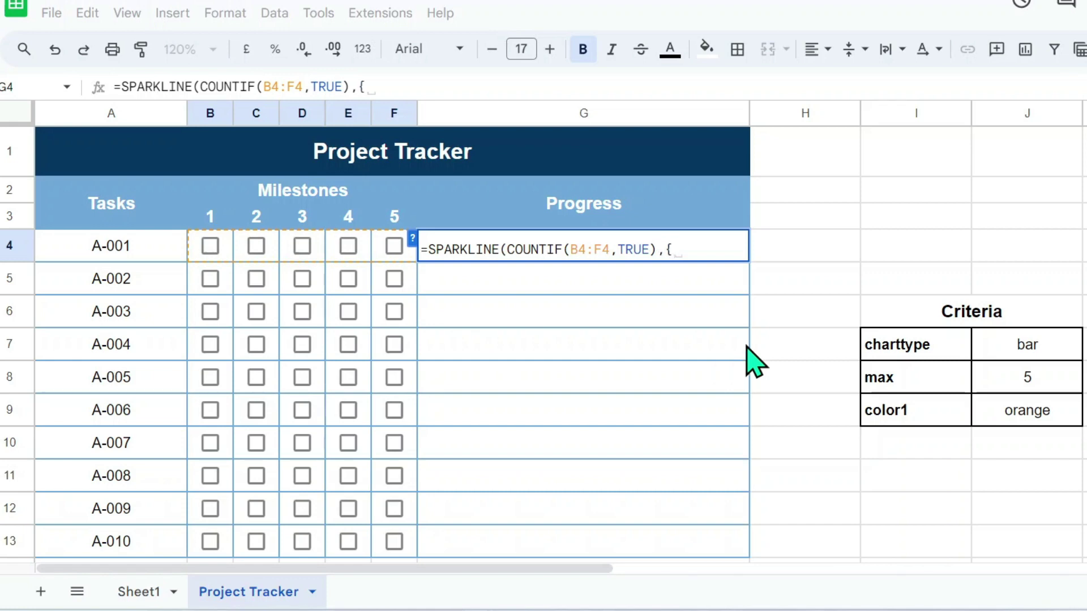
# Fill the options array with I7,J7;I8,J8;I9,J9 from the Criteria table and close it
pyautogui.click(956, 361)
pyautogui.write(',')
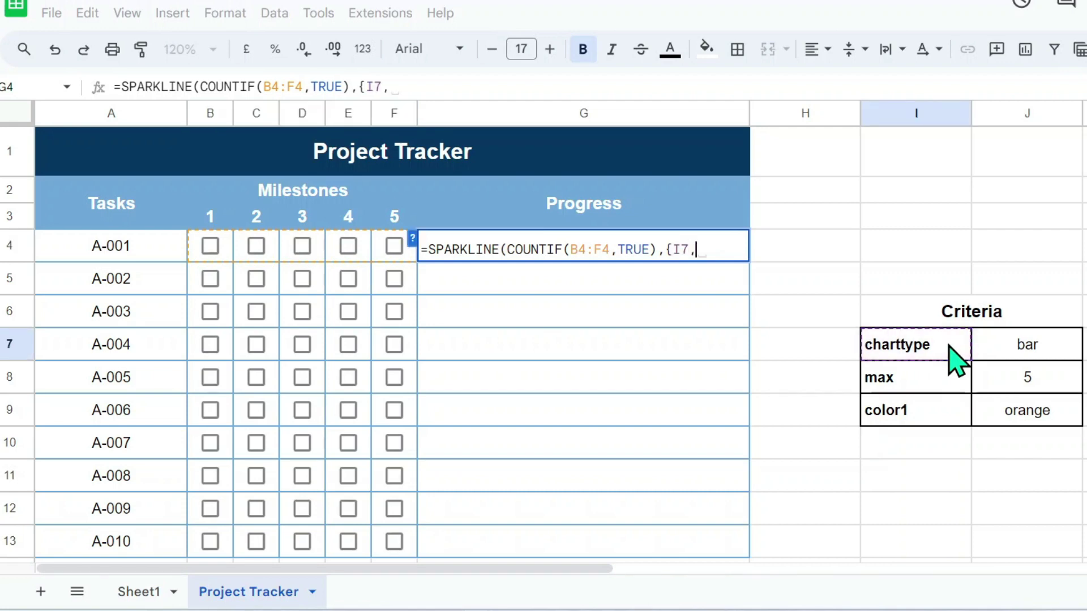
pyautogui.click(1038, 354)
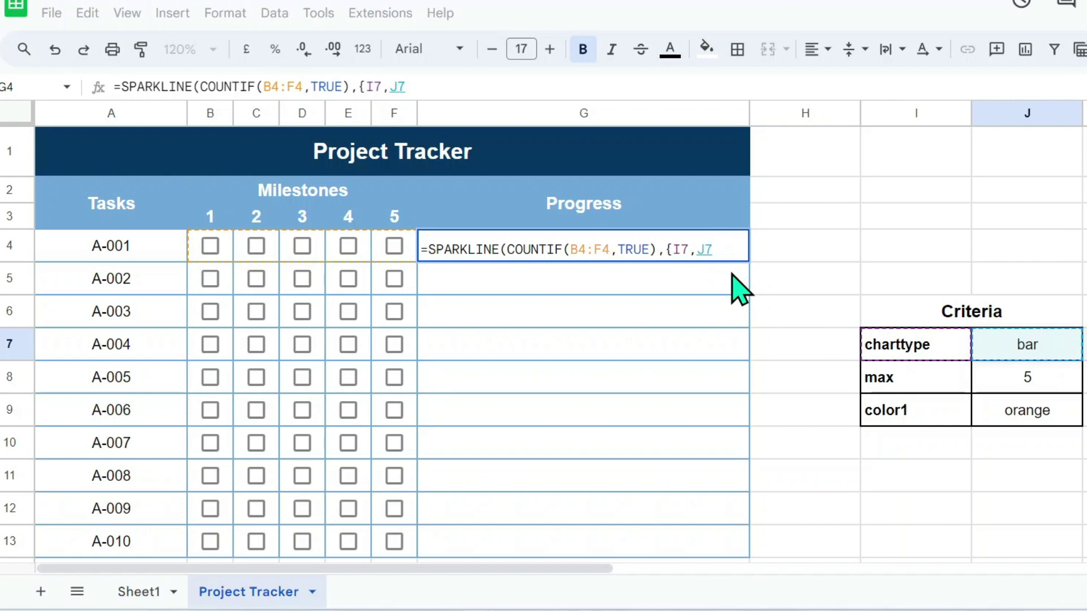
pyautogui.click(909, 386)
pyautogui.write(',')
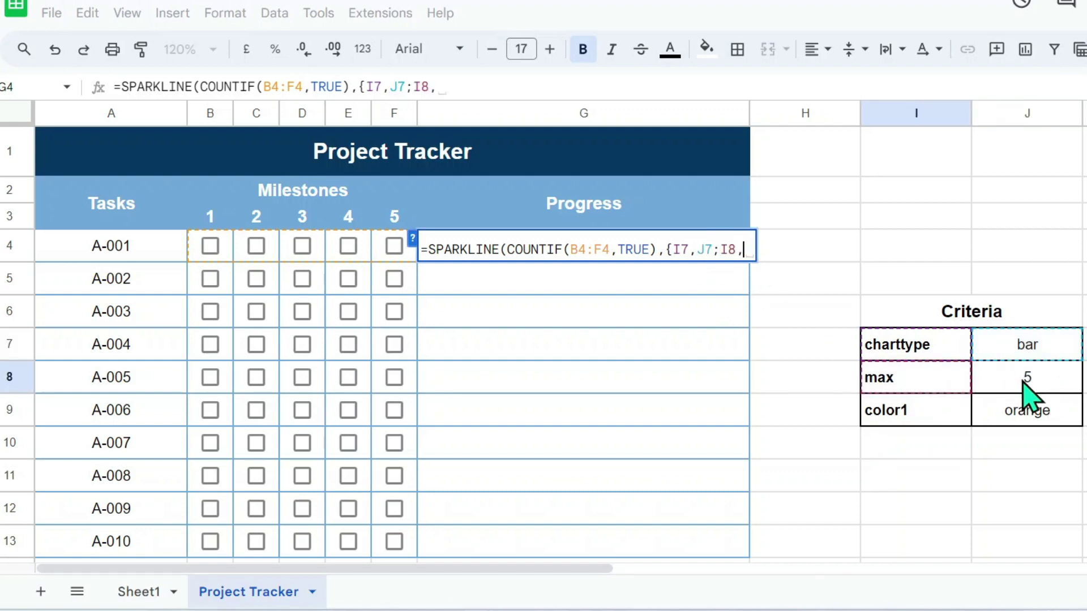
pyautogui.click(1024, 382)
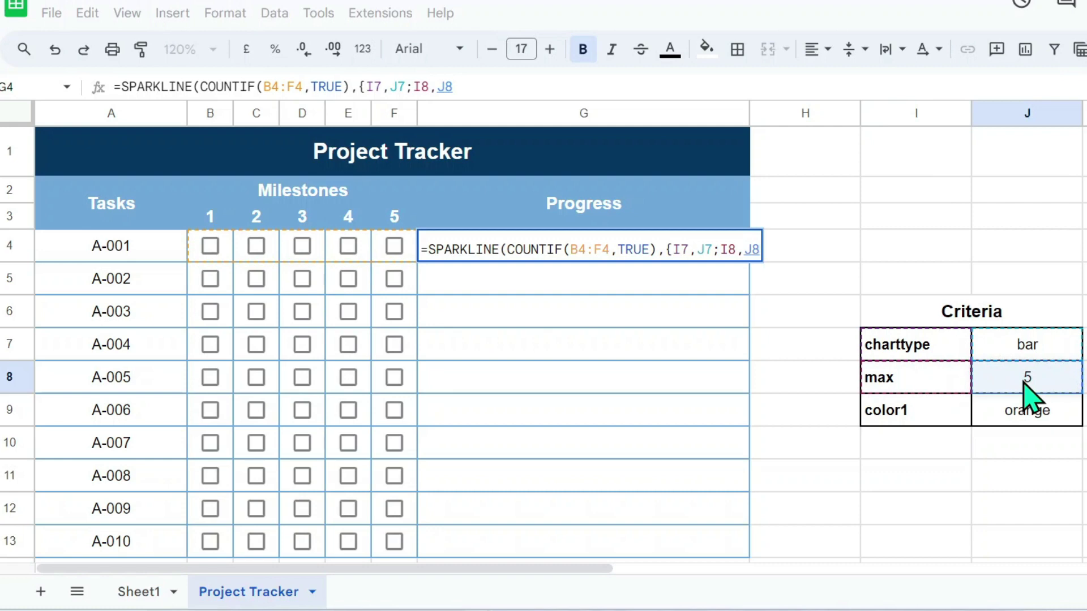
pyautogui.write(';')
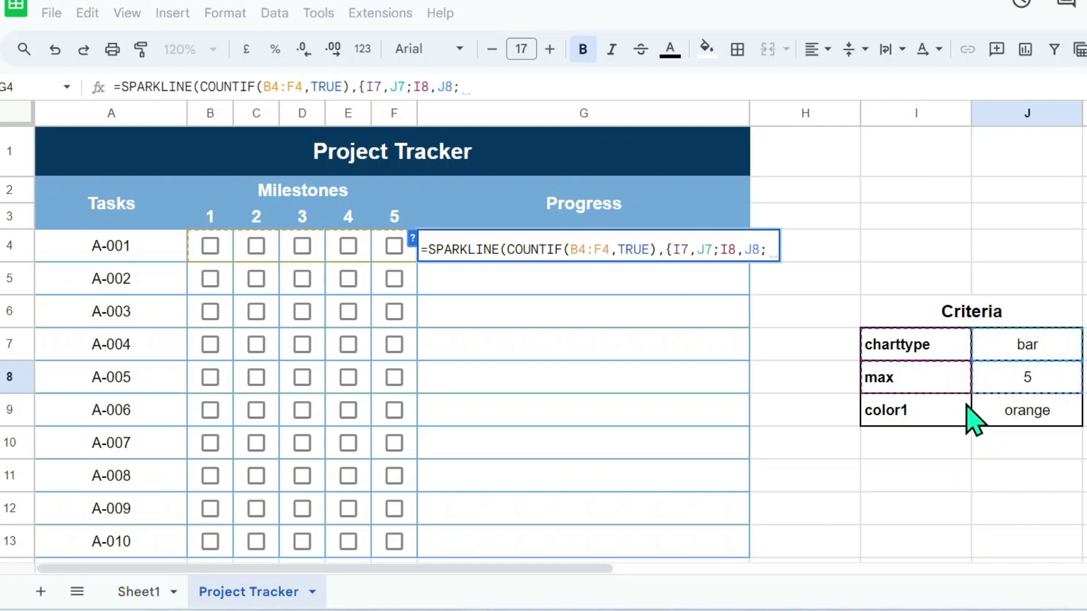
pyautogui.click(955, 411)
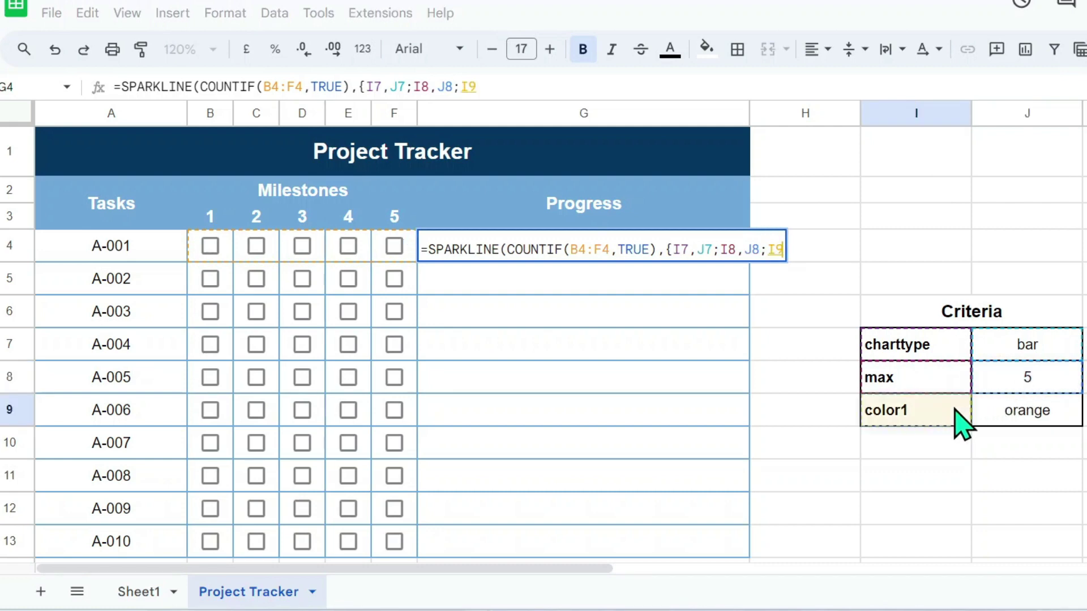
pyautogui.write(',')
pyautogui.click(1028, 417)
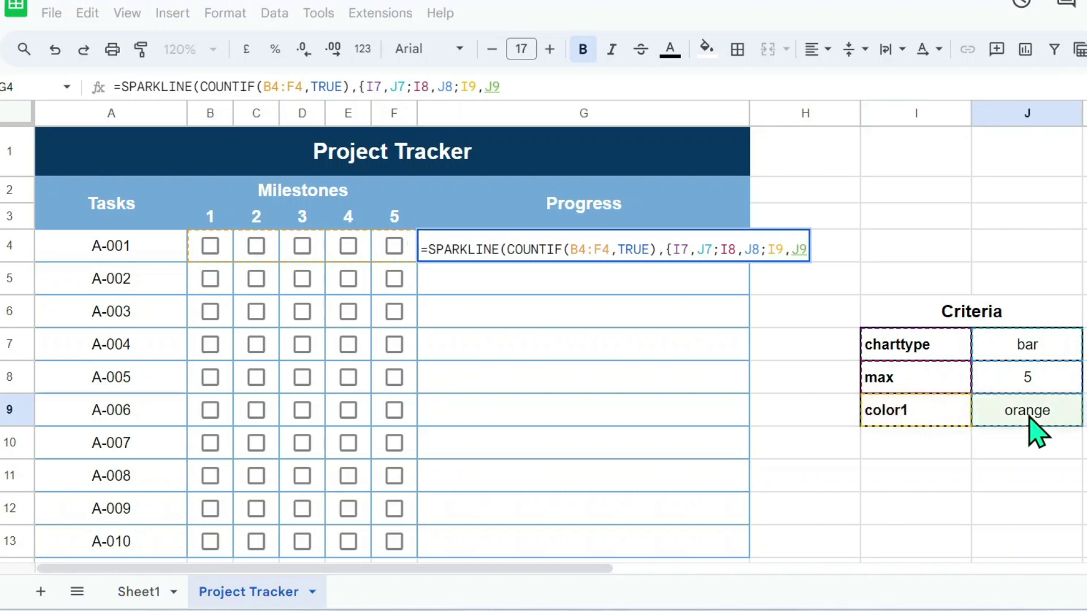
pyautogui.write('}')
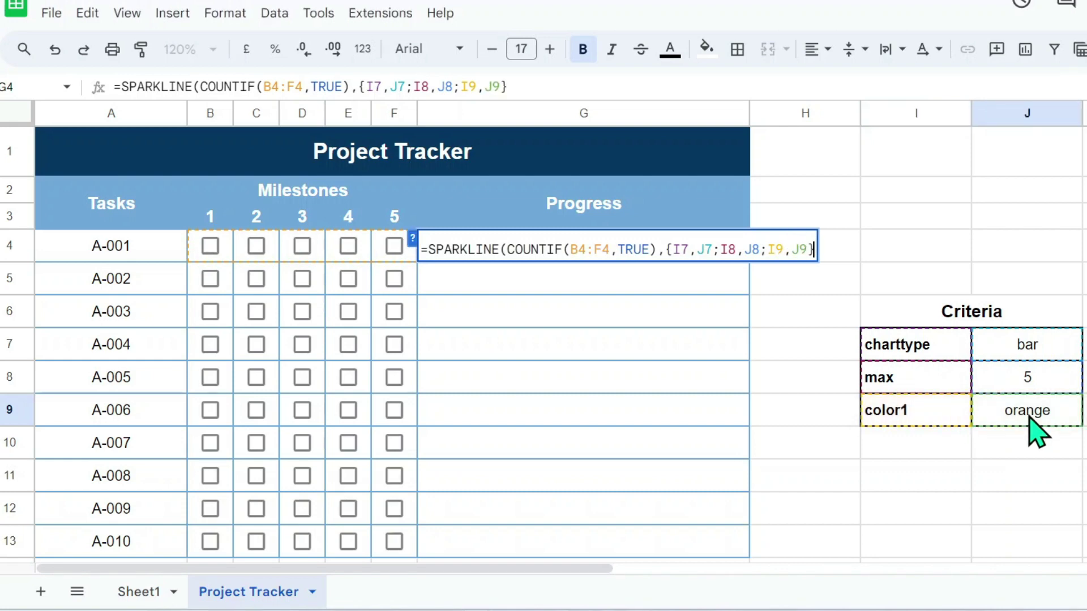
pyautogui.write(')')
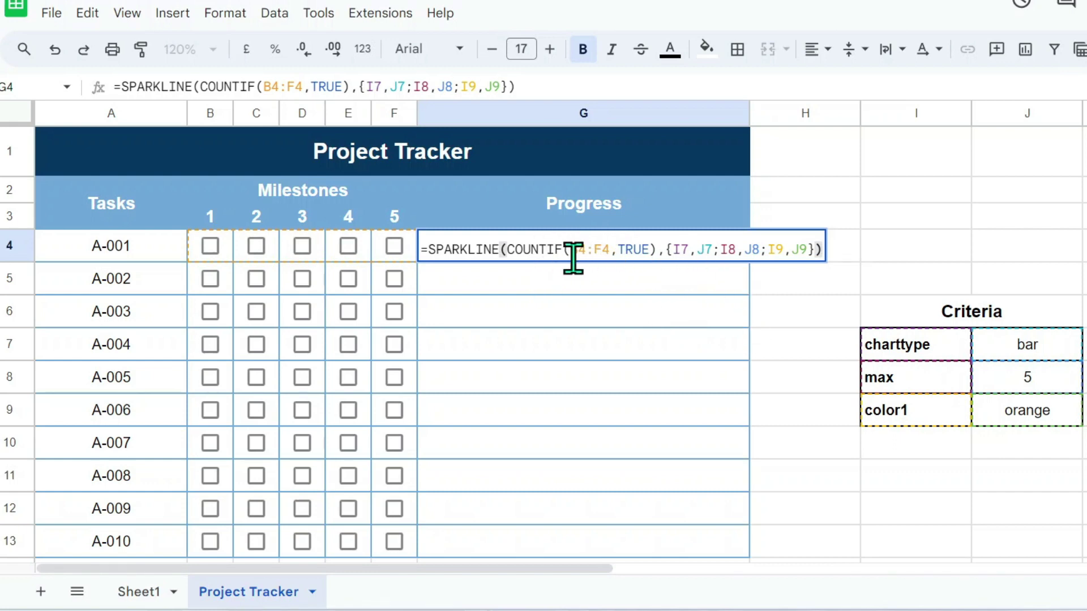
# Make the six criteria references absolute ($I$7…$J$9), commit the formula, and select G4:G13
pyautogui.click(673, 249)
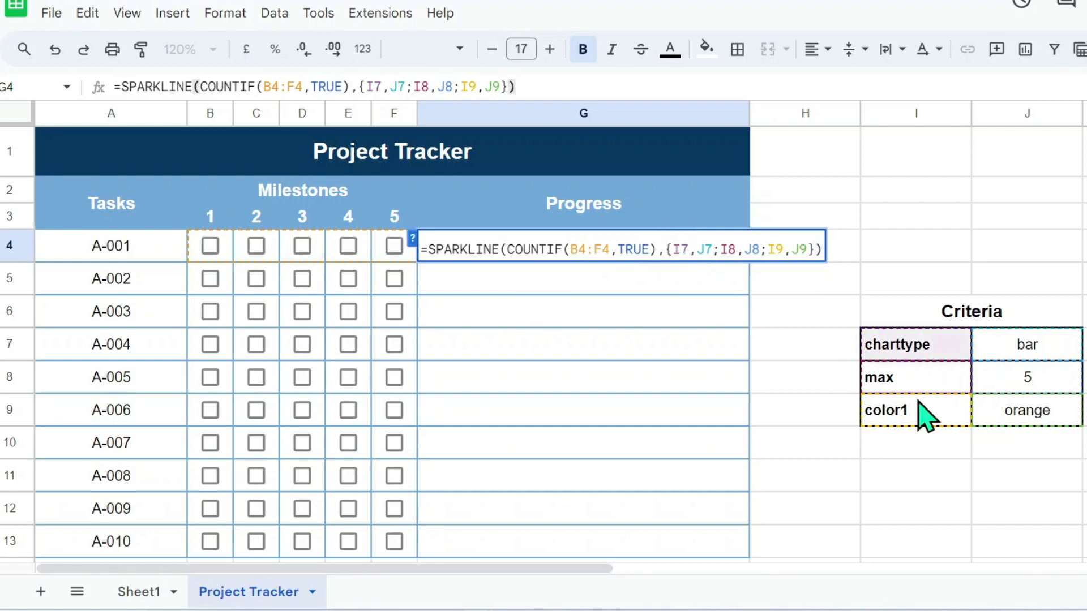
pyautogui.press('F4')
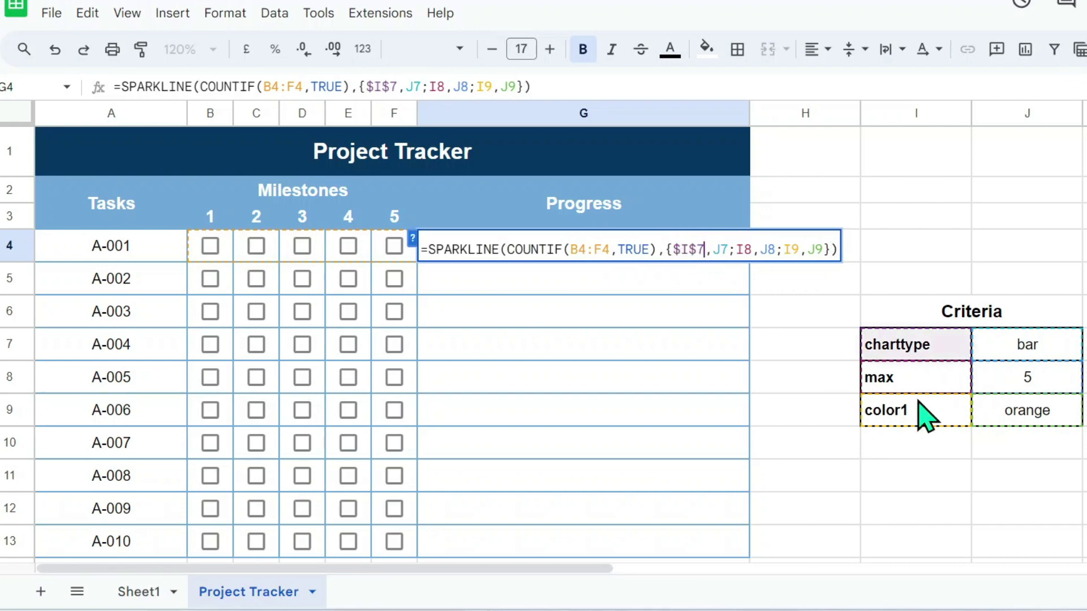
pyautogui.press('Right')
pyautogui.press('Right')
pyautogui.press('F4')
pyautogui.press('Right')
pyautogui.press('Right')
pyautogui.press('F4')
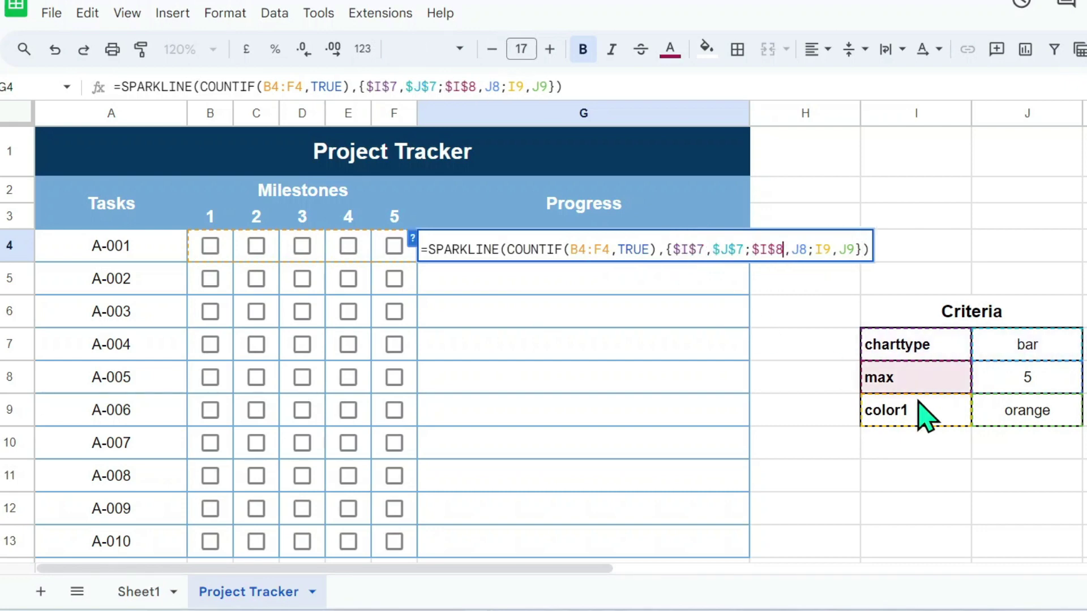
pyautogui.press('Right')
pyautogui.press('Right')
pyautogui.press('F4')
pyautogui.press('Right')
pyautogui.press('Right')
pyautogui.press('F4')
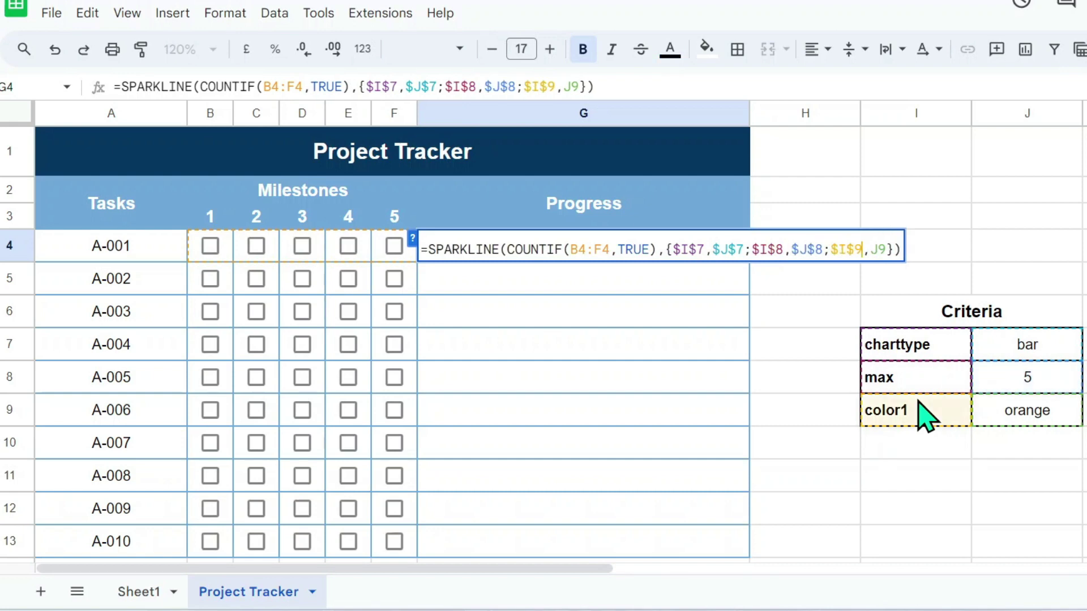
pyautogui.press('Right')
pyautogui.press('Right')
pyautogui.press('F4')
pyautogui.press('Return')
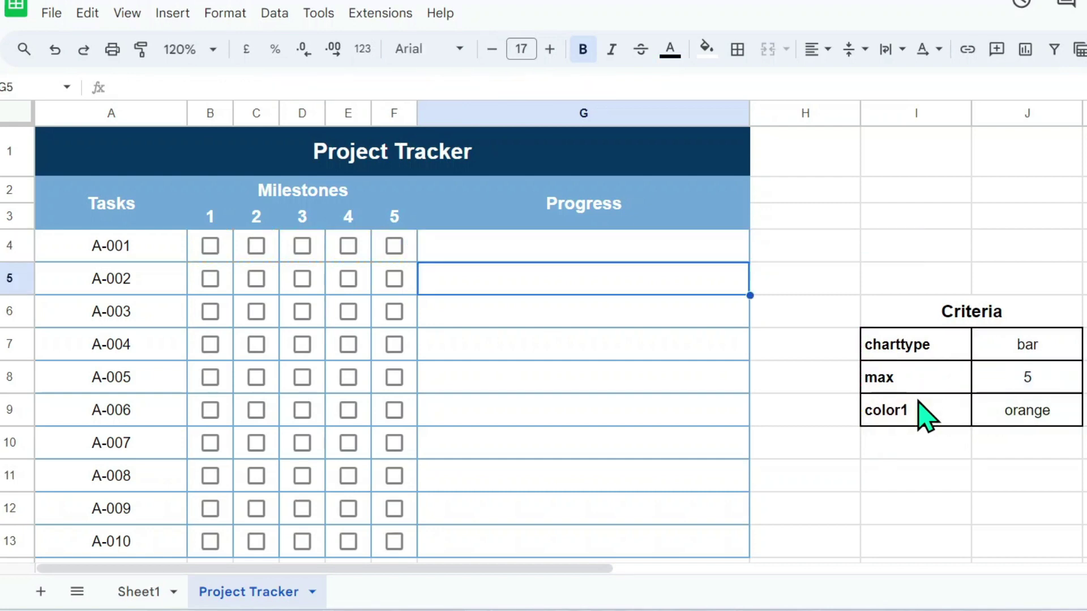
pyautogui.click(733, 249)
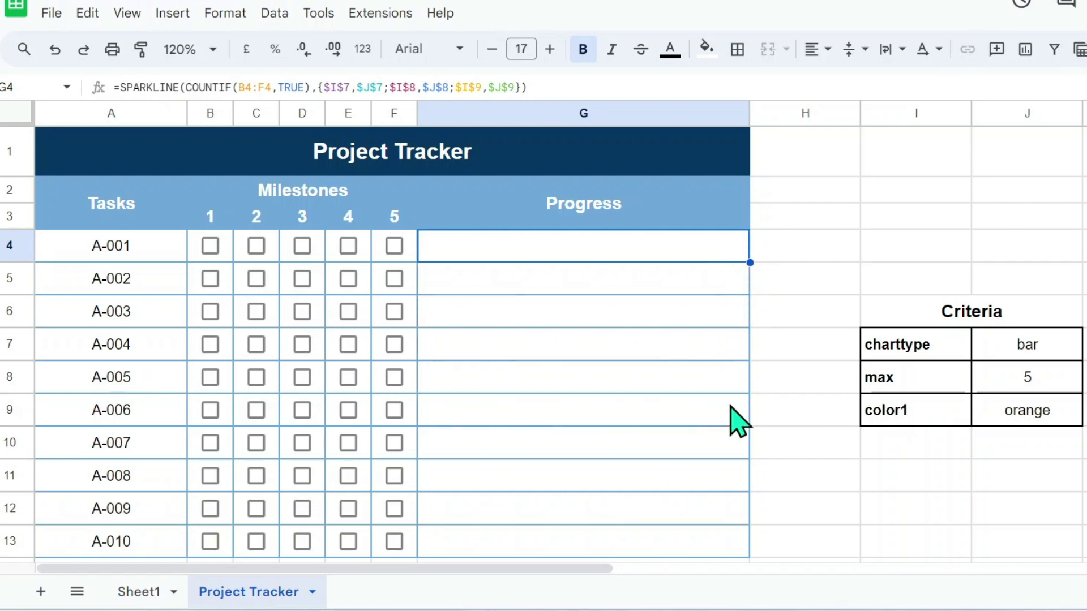
pyautogui.keyDown('shift'); pyautogui.click(747, 552); pyautogui.keyUp('shift')
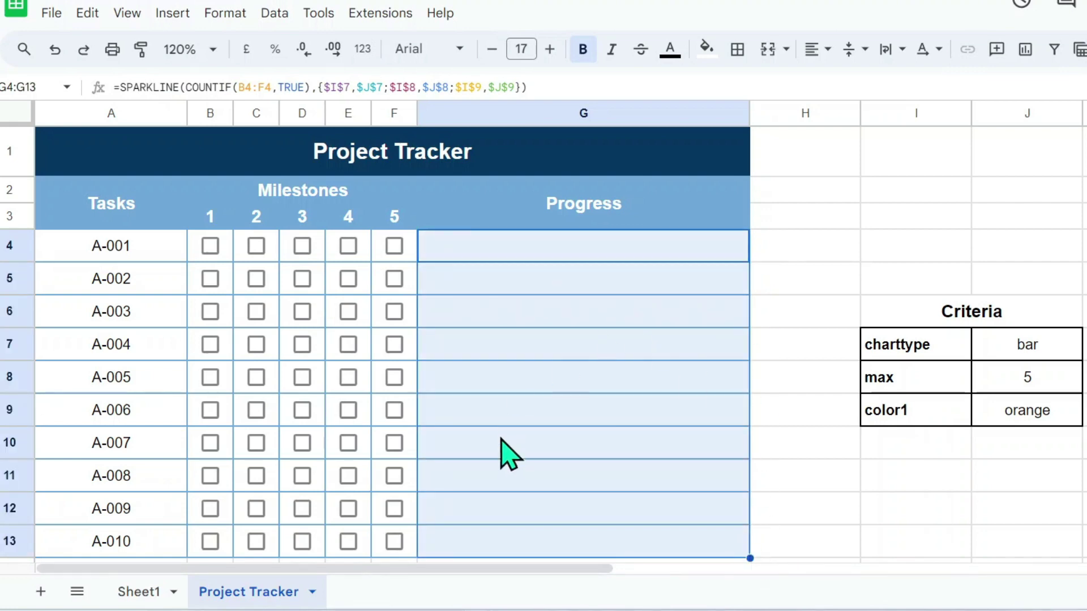
# Tick milestones for tasks A-001 to A-005 (4, 3, 3, 2 and 3 boxes)
pyautogui.click(210, 247)
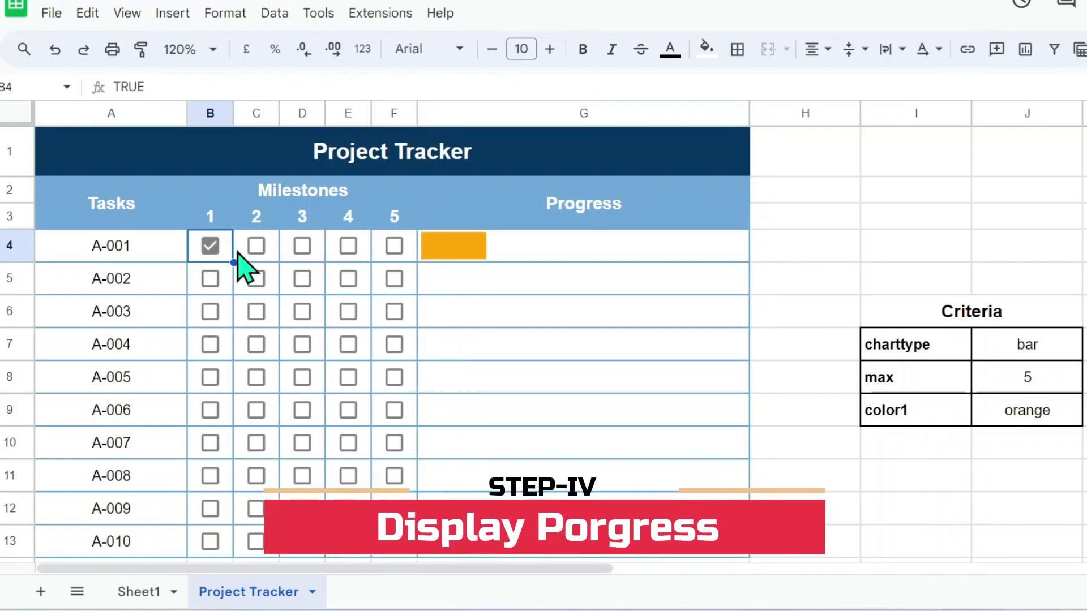
pyautogui.click(256, 246)
pyautogui.click(302, 246)
pyautogui.click(348, 245)
pyautogui.click(210, 279)
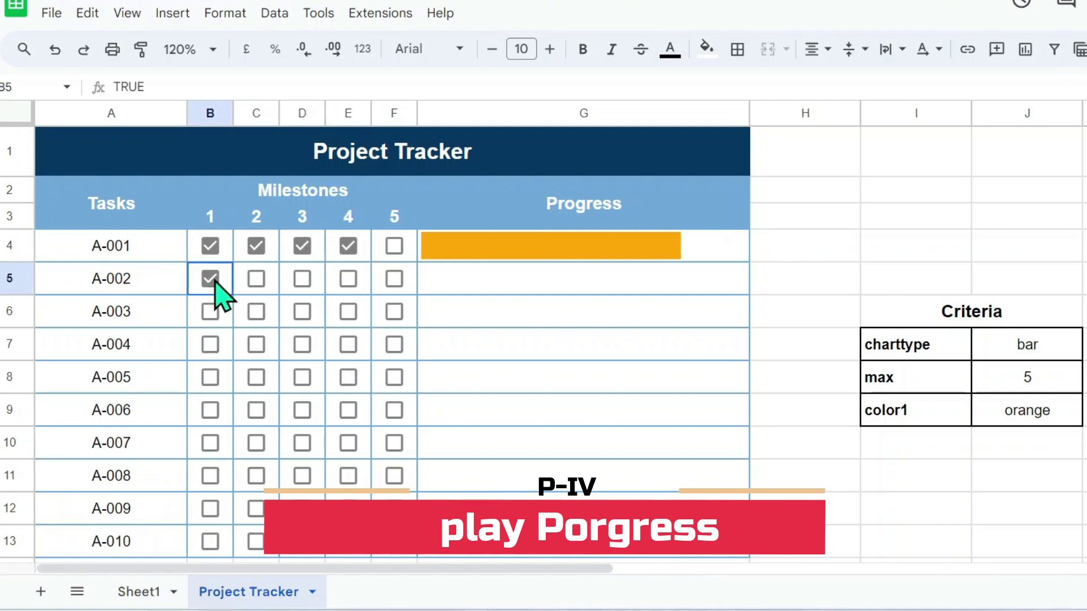
pyautogui.click(256, 279)
pyautogui.click(302, 279)
pyautogui.click(210, 311)
pyautogui.click(256, 311)
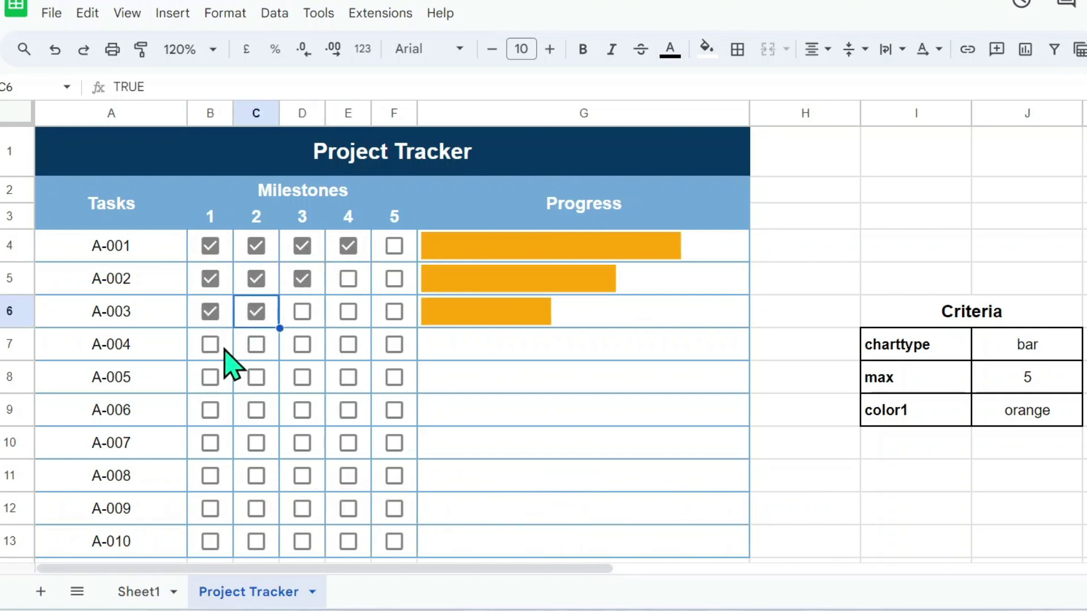
pyautogui.click(302, 311)
pyautogui.click(210, 345)
pyautogui.click(256, 344)
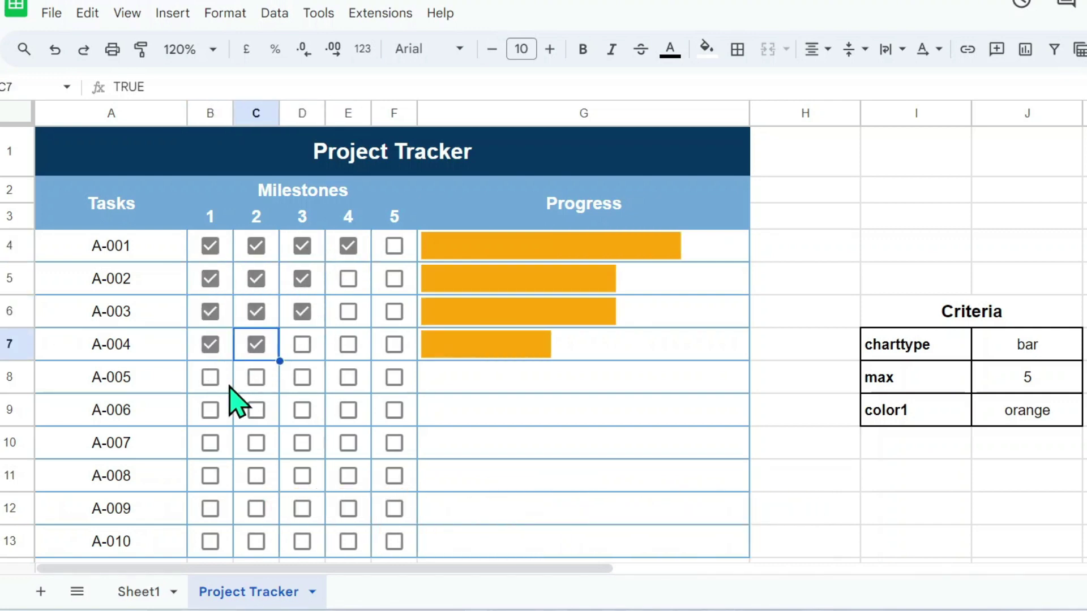
pyautogui.click(210, 377)
pyautogui.click(256, 377)
pyautogui.click(302, 377)
# Tick milestones for tasks A-006 to A-010, growing their orange progress bars
pyautogui.click(210, 410)
pyautogui.click(255, 409)
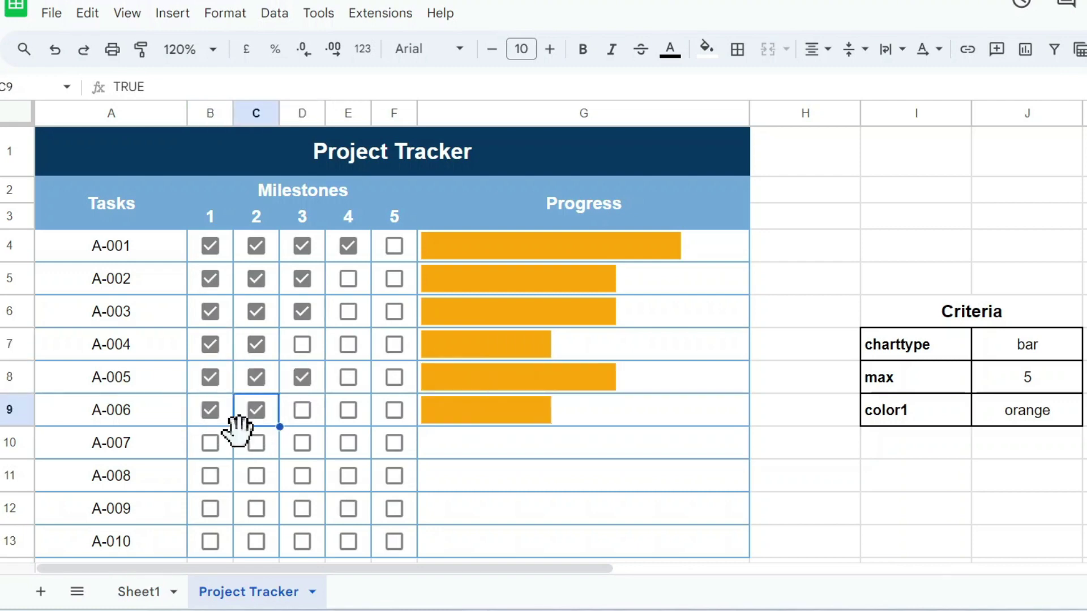
pyautogui.click(210, 442)
pyautogui.click(256, 443)
pyautogui.click(301, 443)
pyautogui.click(348, 443)
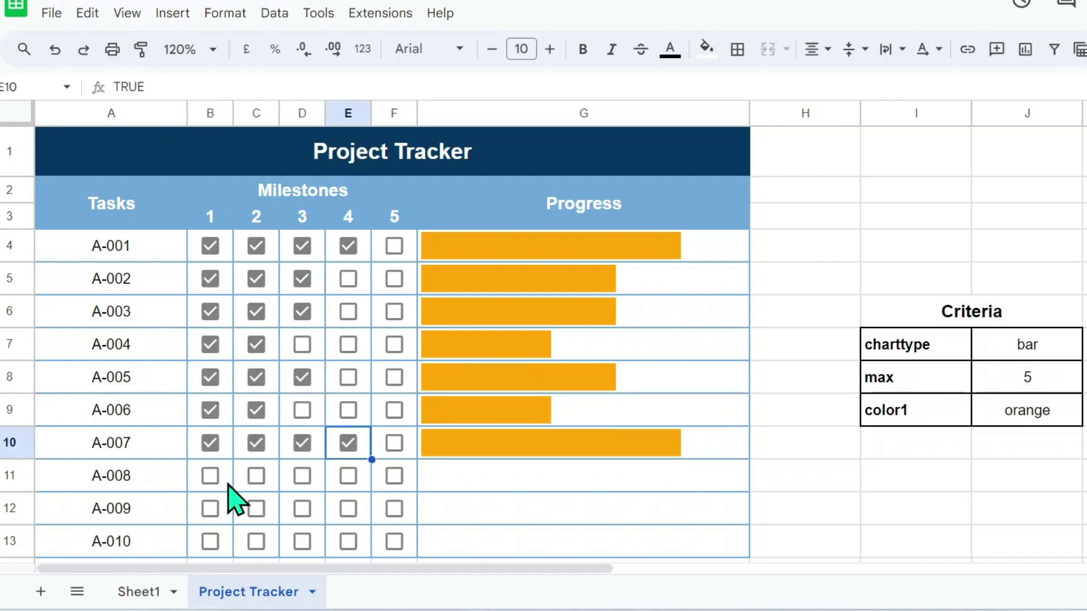
pyautogui.click(228, 484)
pyautogui.click(210, 476)
pyautogui.click(210, 541)
pyautogui.click(245, 539)
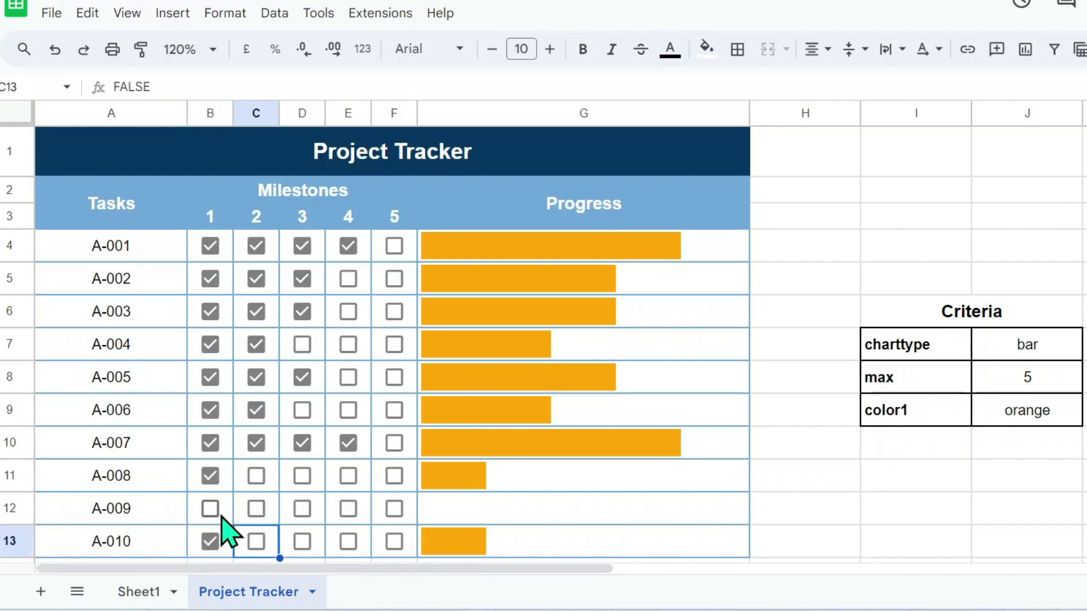
pyautogui.click(256, 509)
pyautogui.click(210, 508)
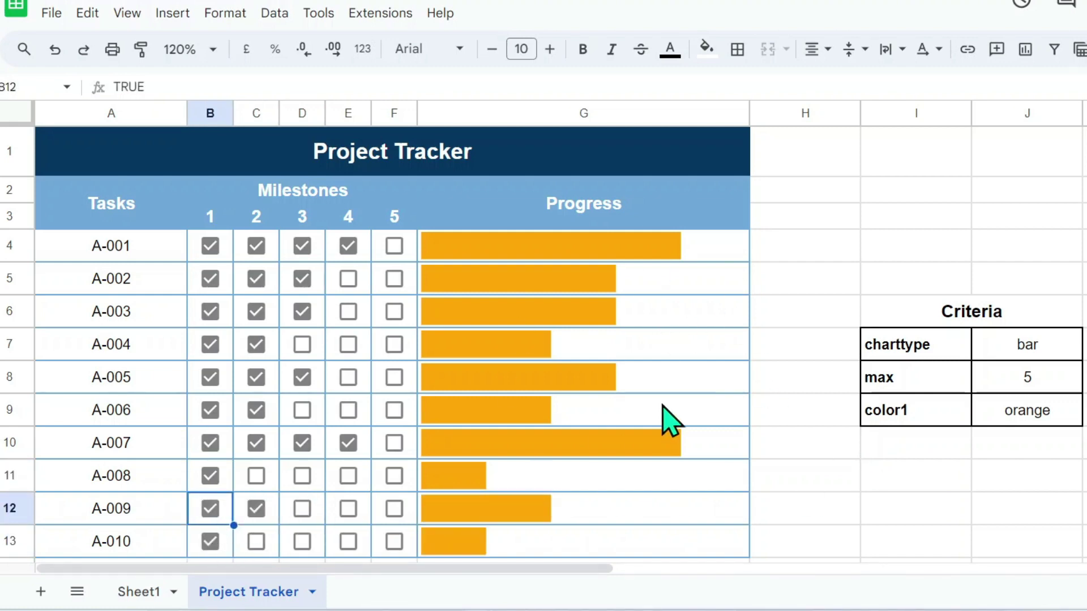
pyautogui.click(1042, 345)
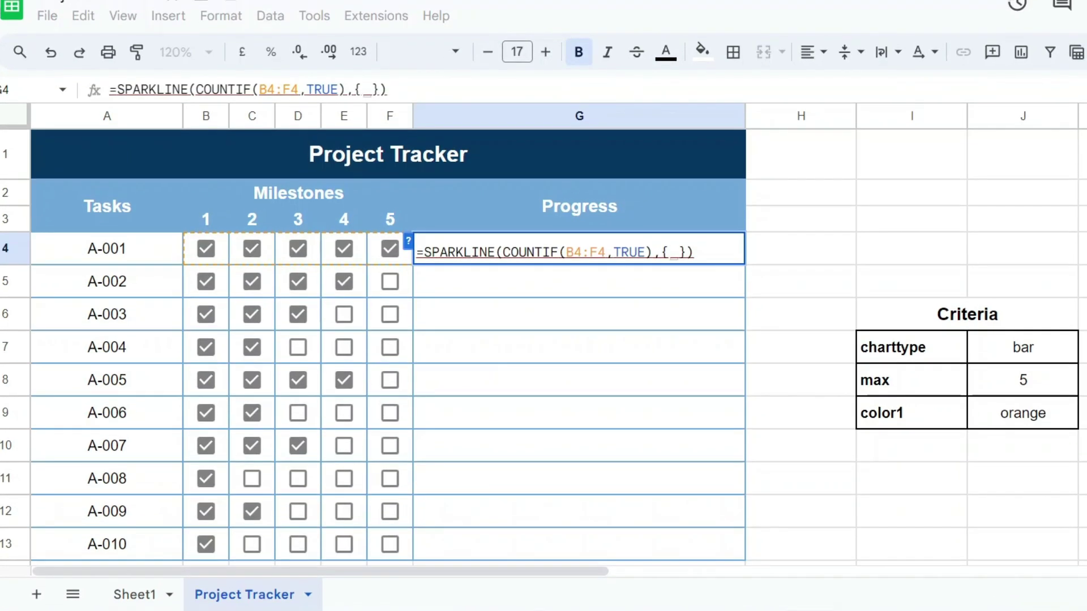
# Enter G4's SPARKLINE with inline options {"charttype","bar";"max",5;"color1","orange"}
pyautogui.write('""')
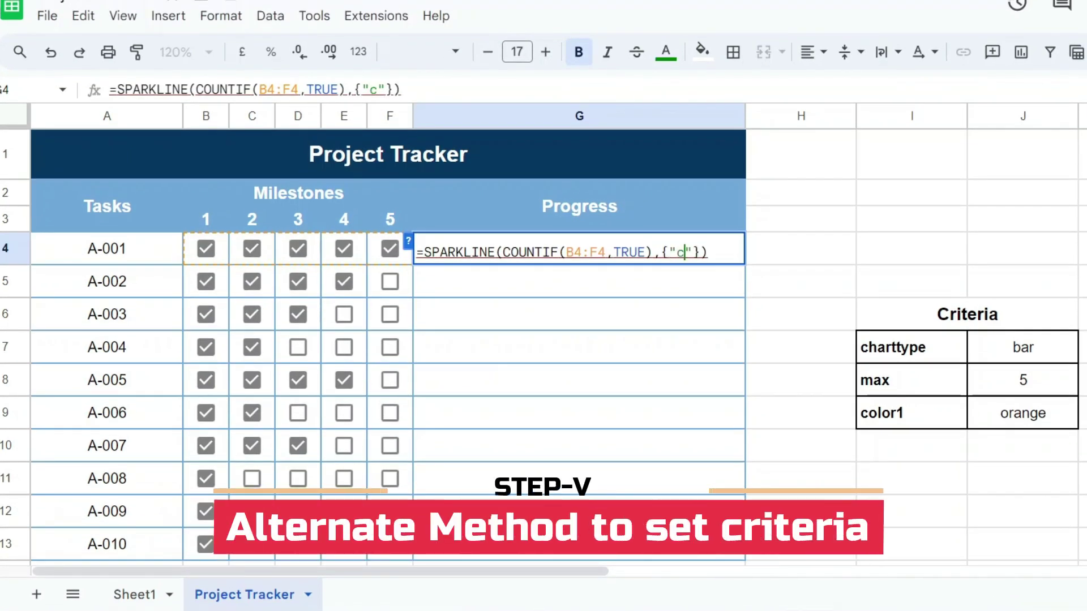
pyautogui.write('t')
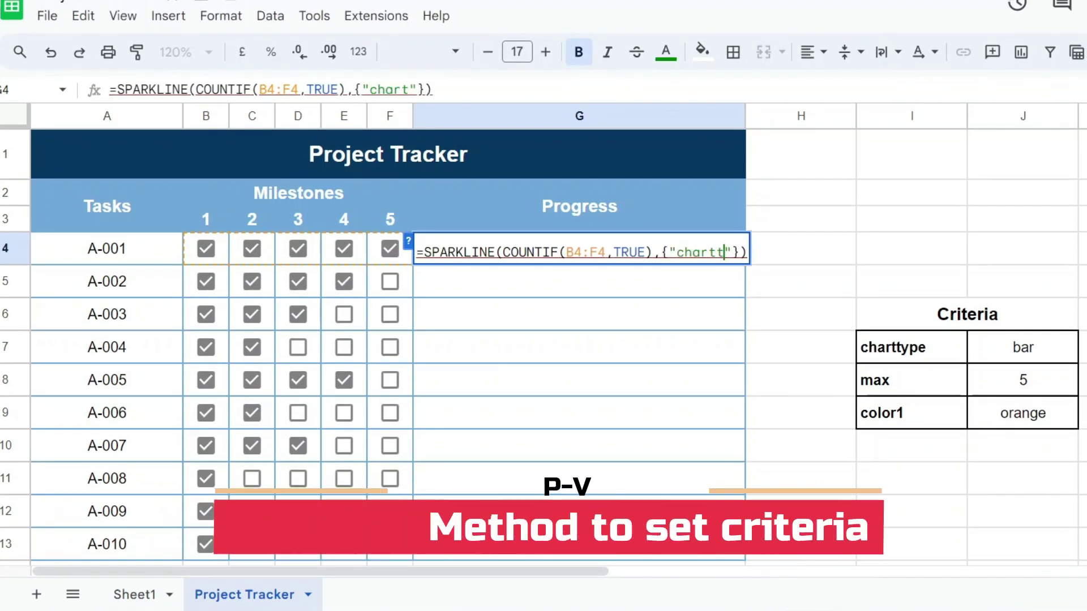
pyautogui.write('type')
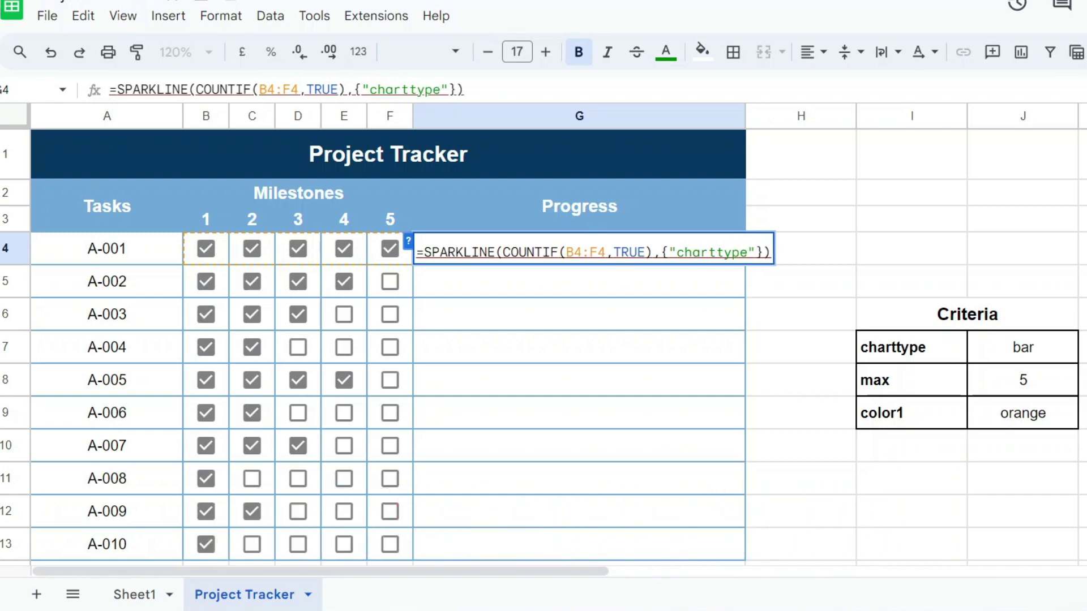
pyautogui.write(',')
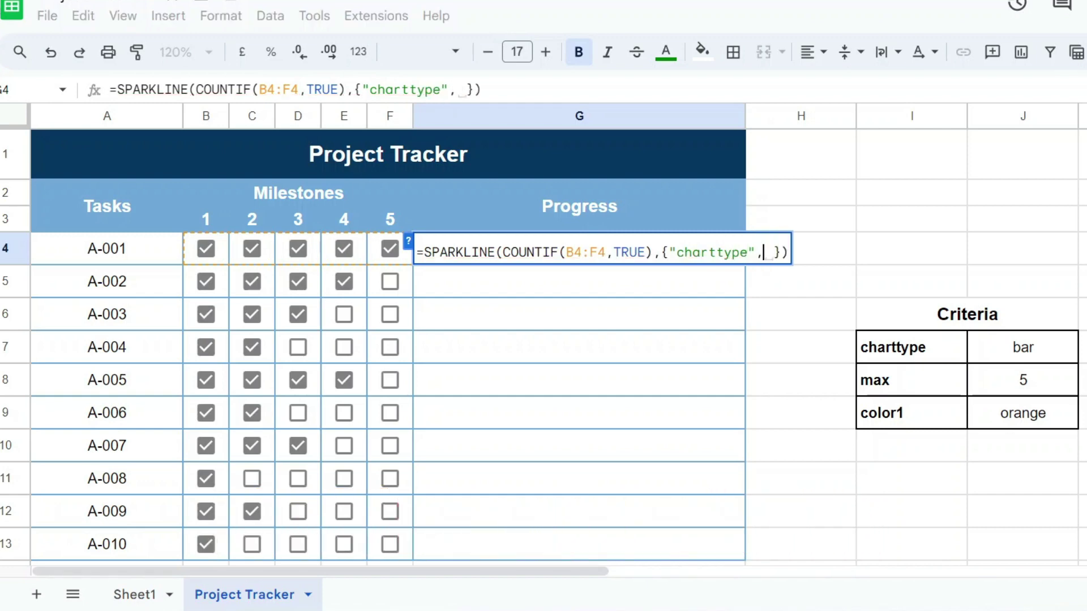
pyautogui.write('"')
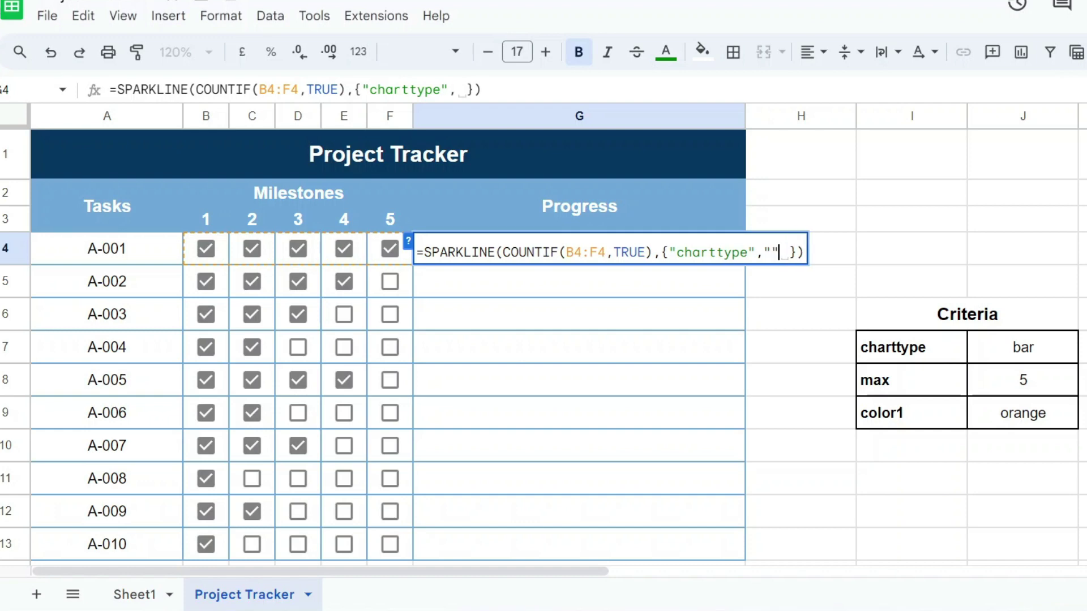
pyautogui.write('ar')
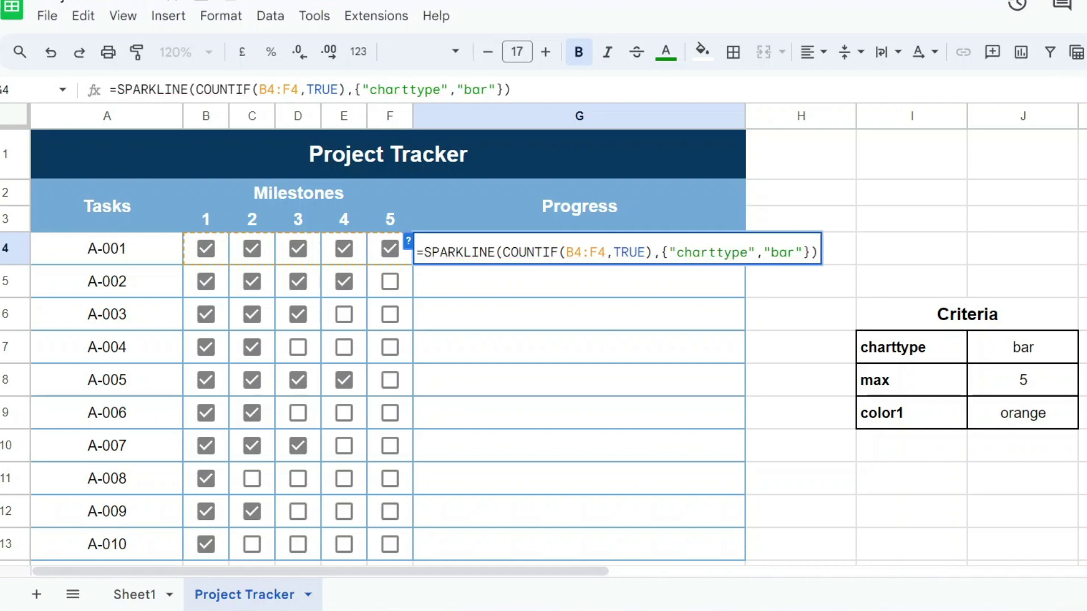
pyautogui.write('; ')
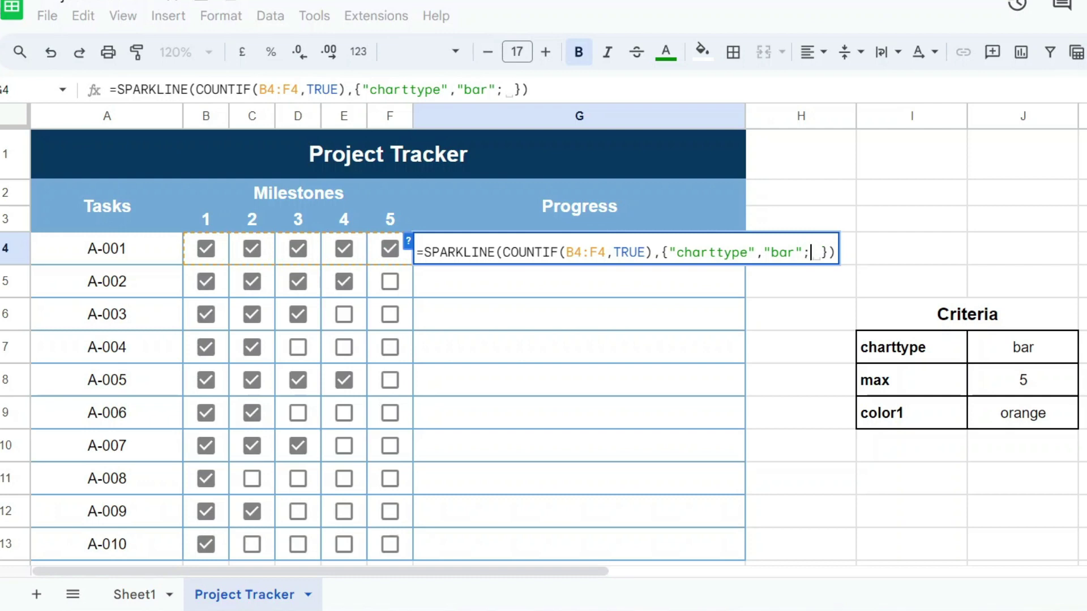
pyautogui.write('"')
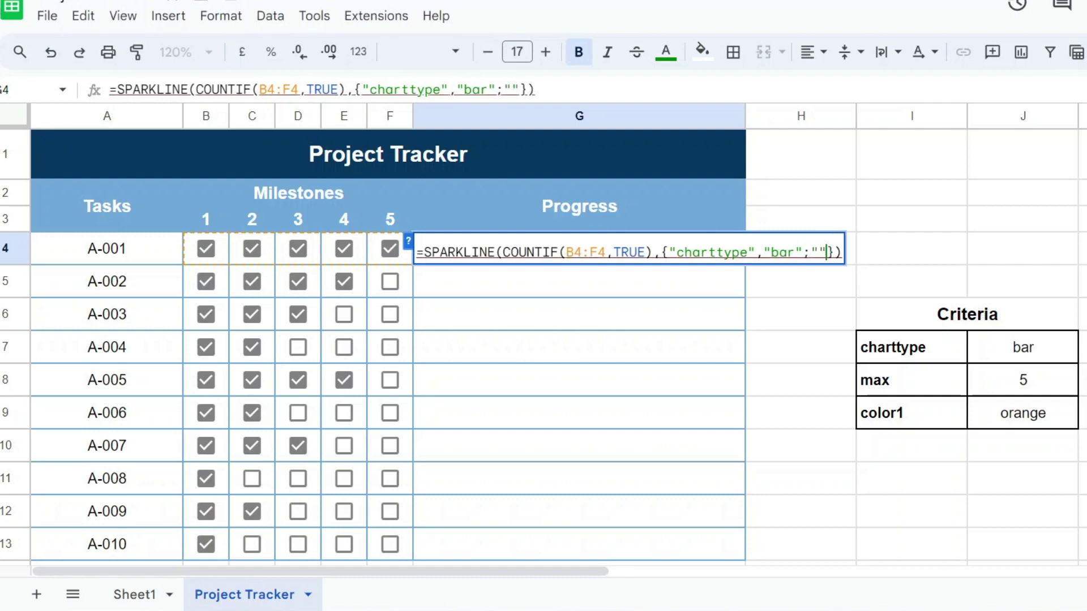
pyautogui.write('max')
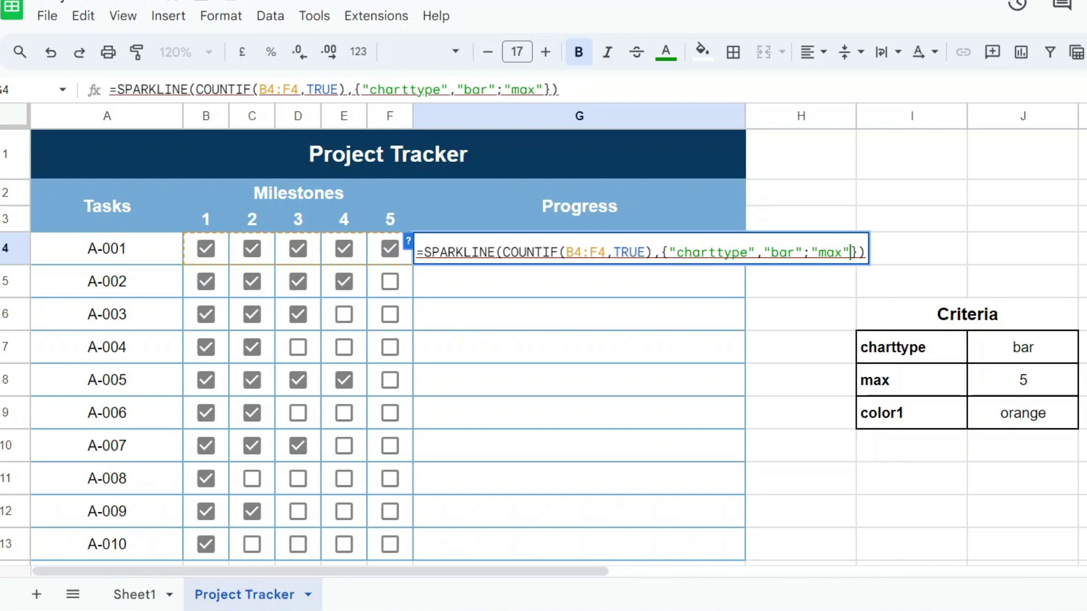
pyautogui.write(',5')
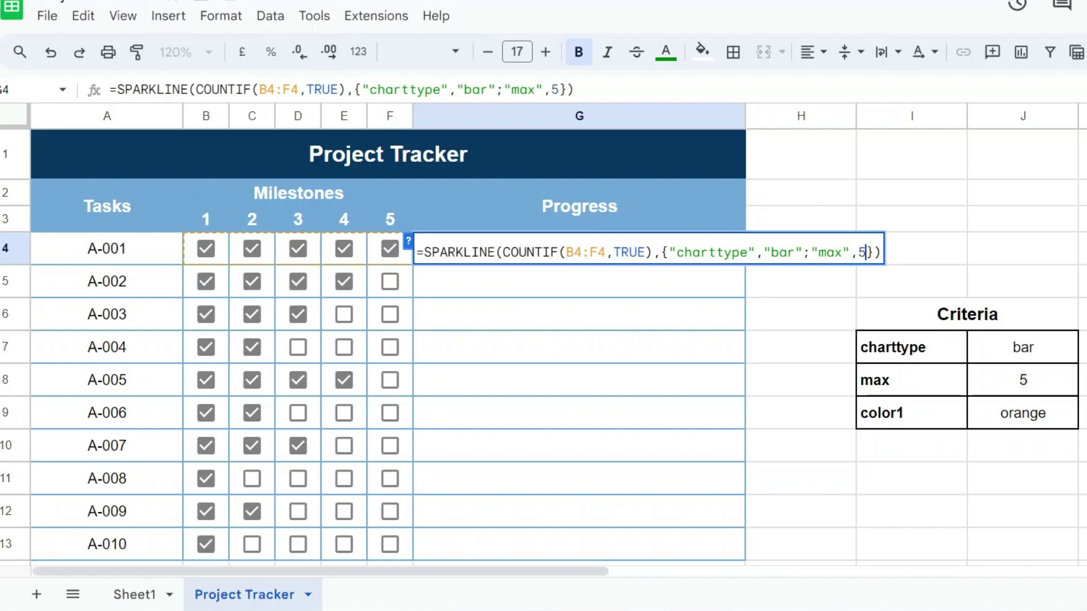
pyautogui.write('; ')
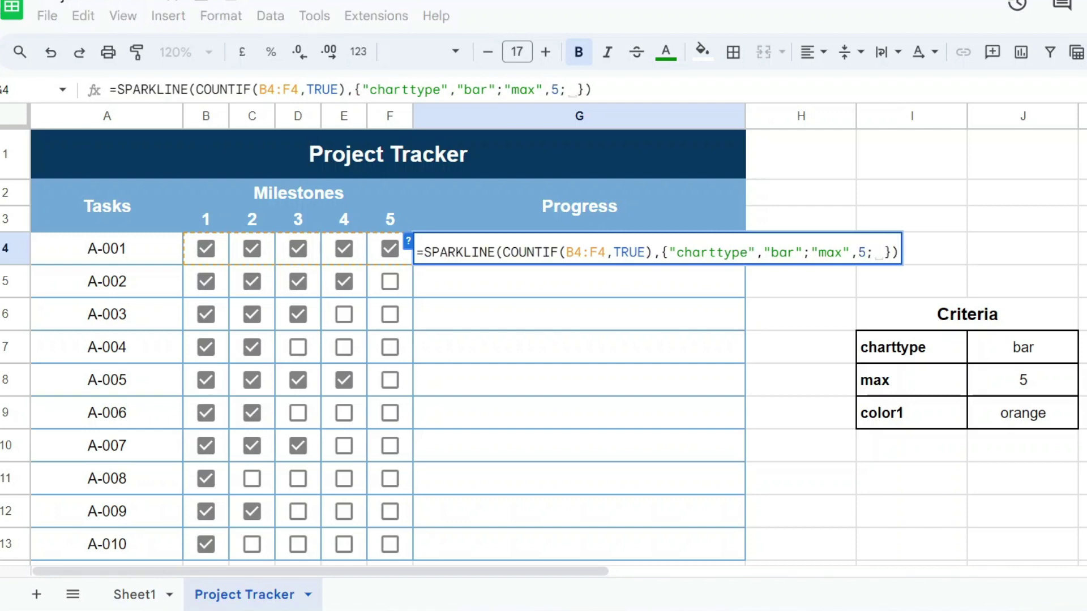
pyautogui.write('""')
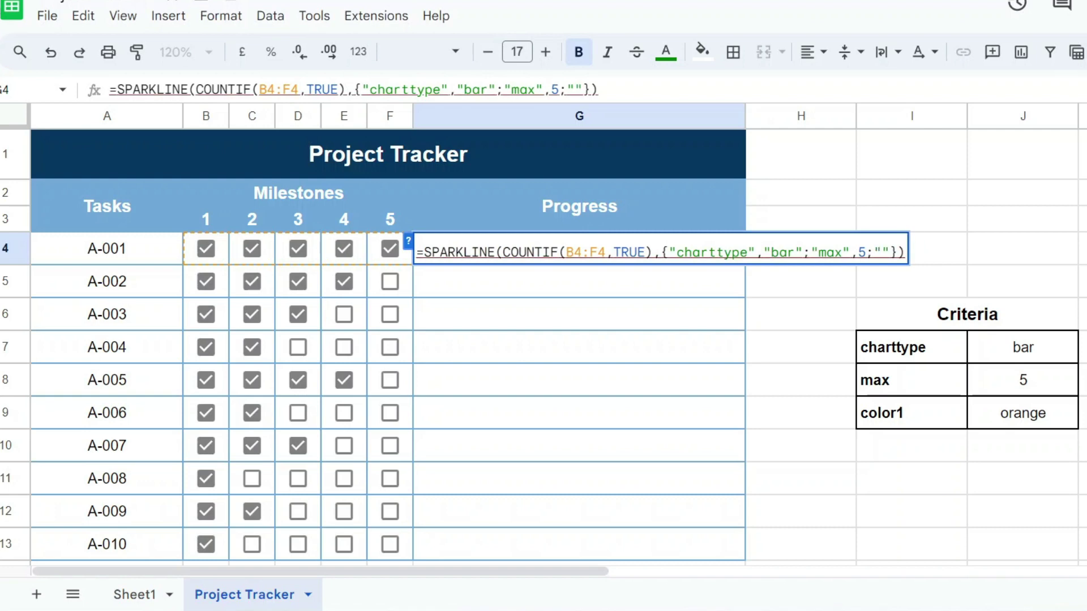
pyautogui.write('color1')
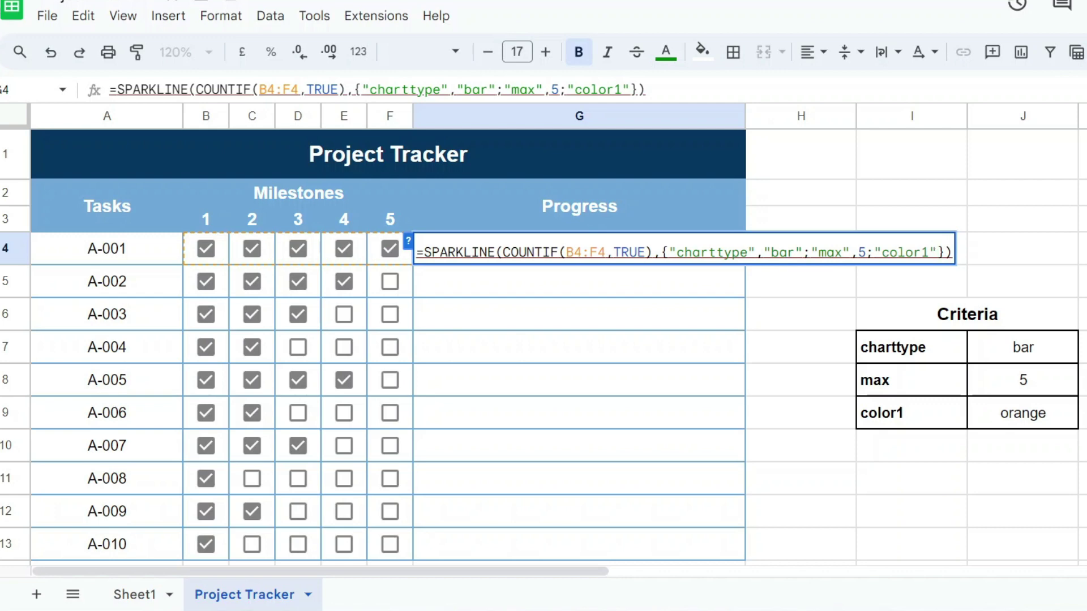
pyautogui.write(',')
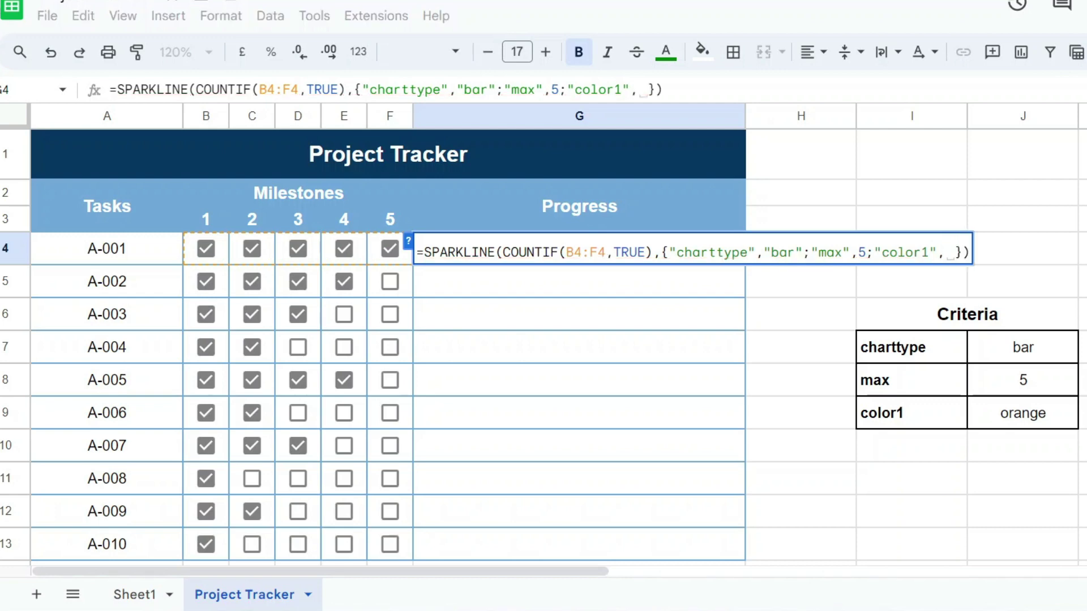
pyautogui.write('""')
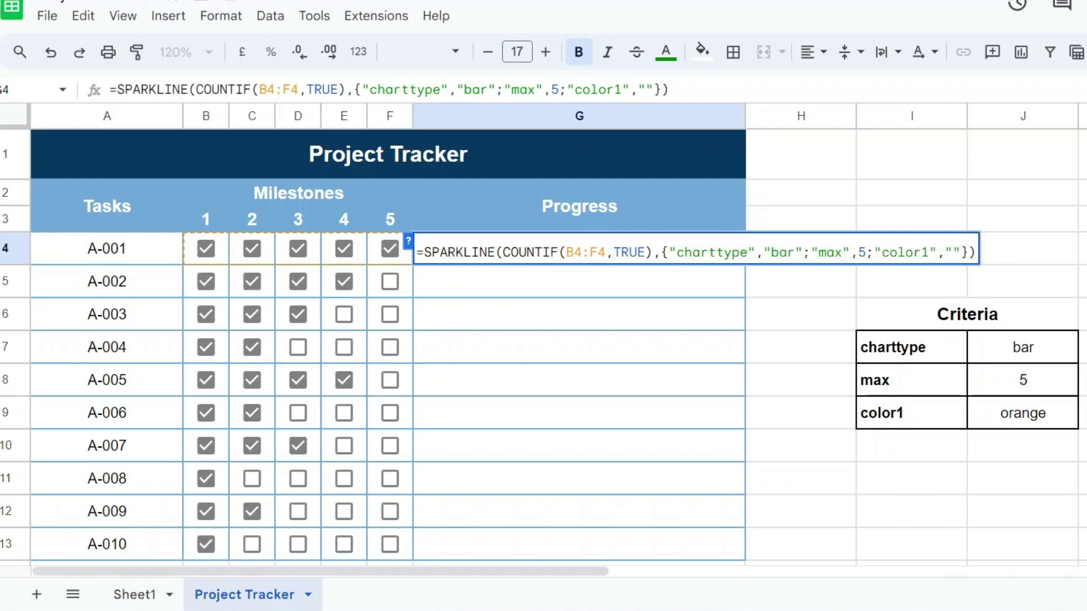
pyautogui.write('orange')
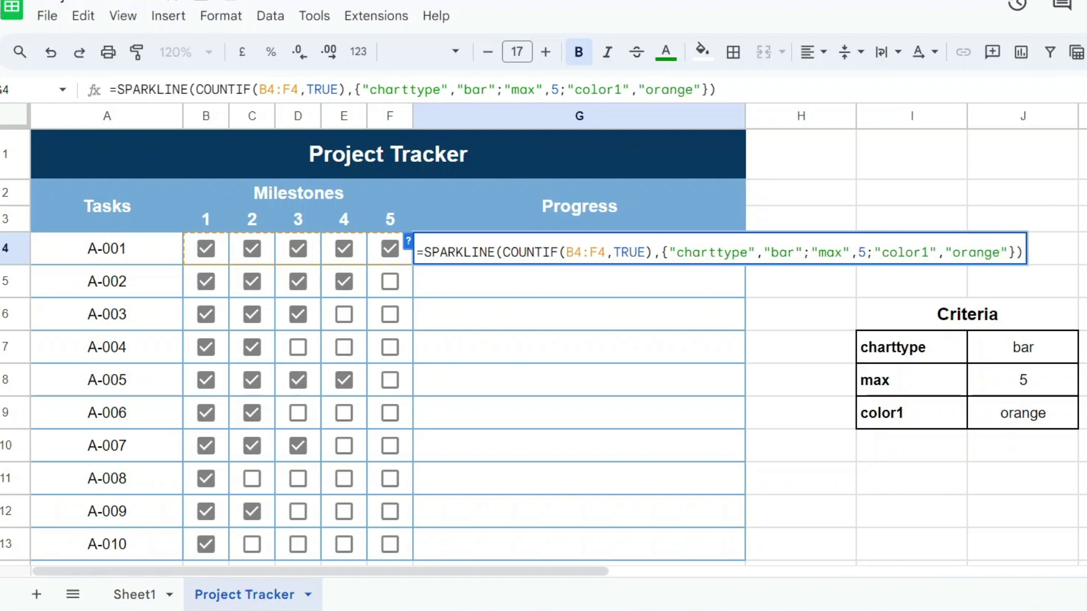
pyautogui.press('Return')
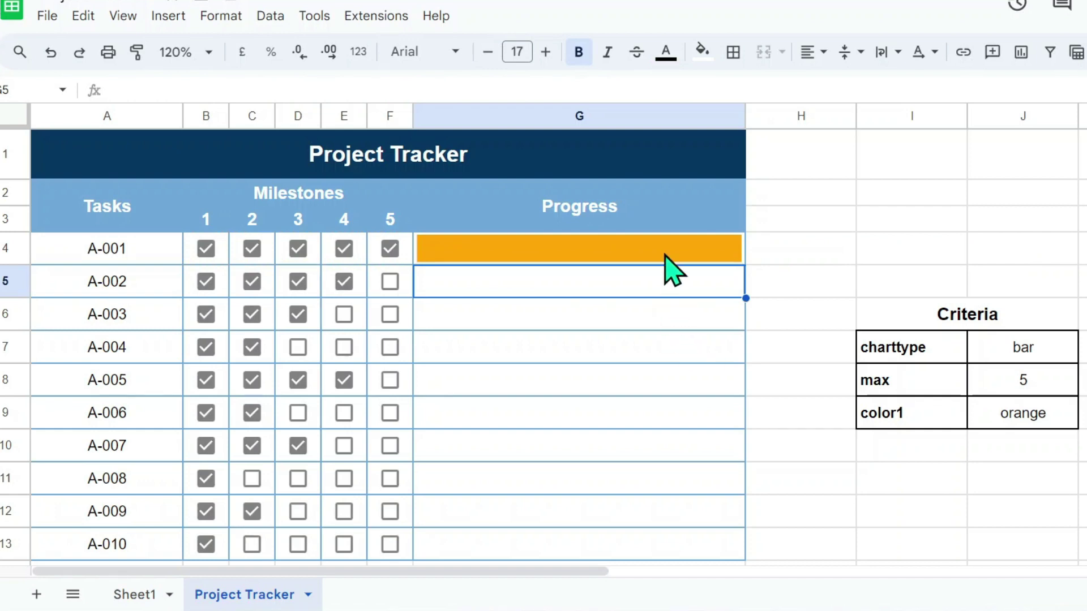
# Copy the sparkline formula down to G13 and check the copies for A-002 and A-003
pyautogui.click(665, 257)
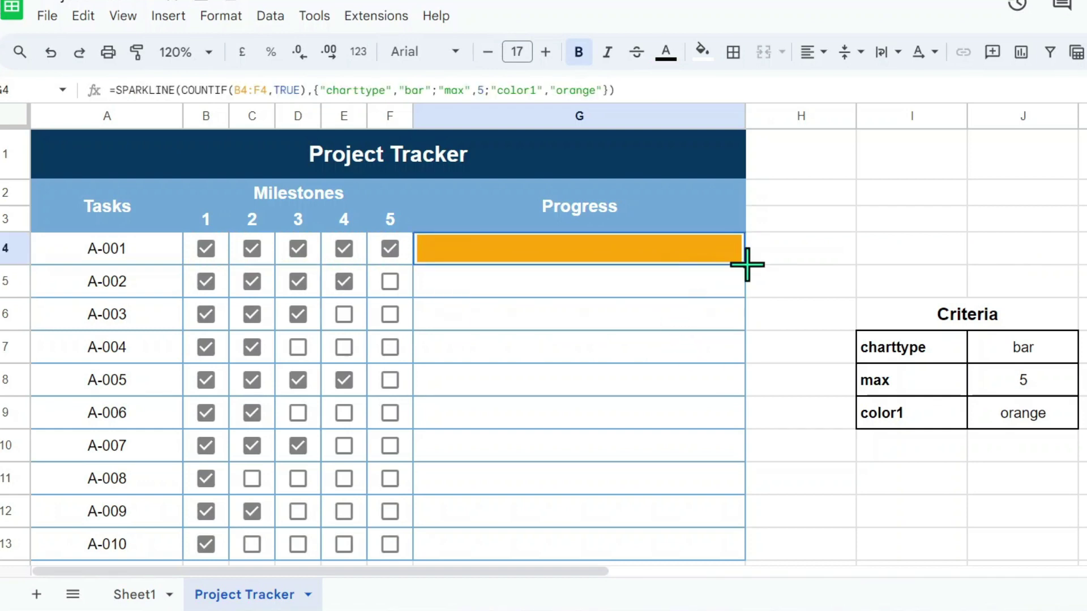
pyautogui.moveTo(758, 575); pyautogui.dragTo(735, 509)
pyautogui.scroll(1, 609, 431)
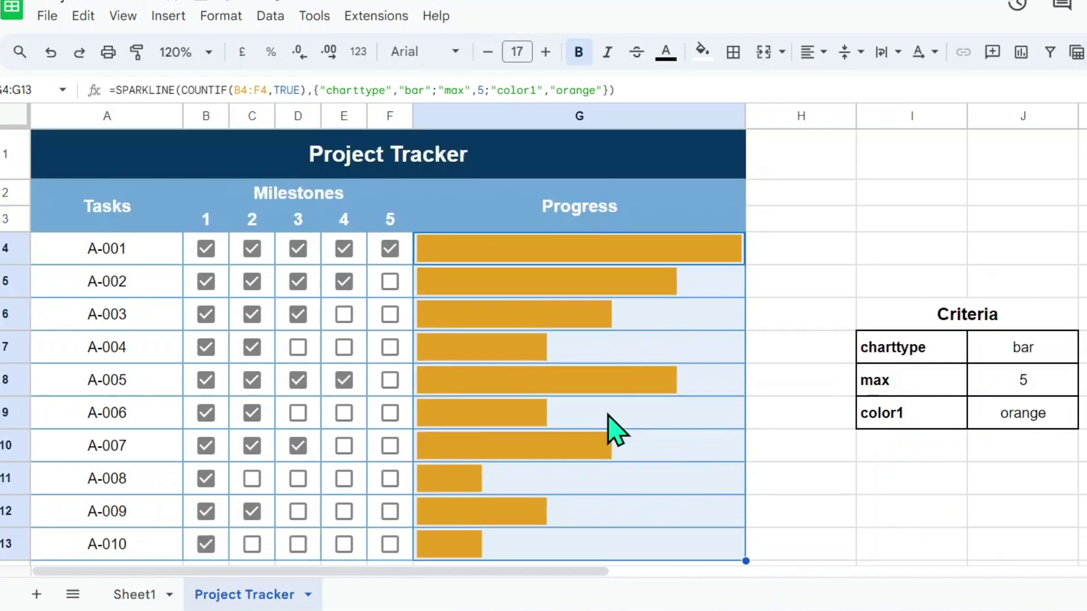
pyautogui.click(477, 309)
pyautogui.click(482, 287)
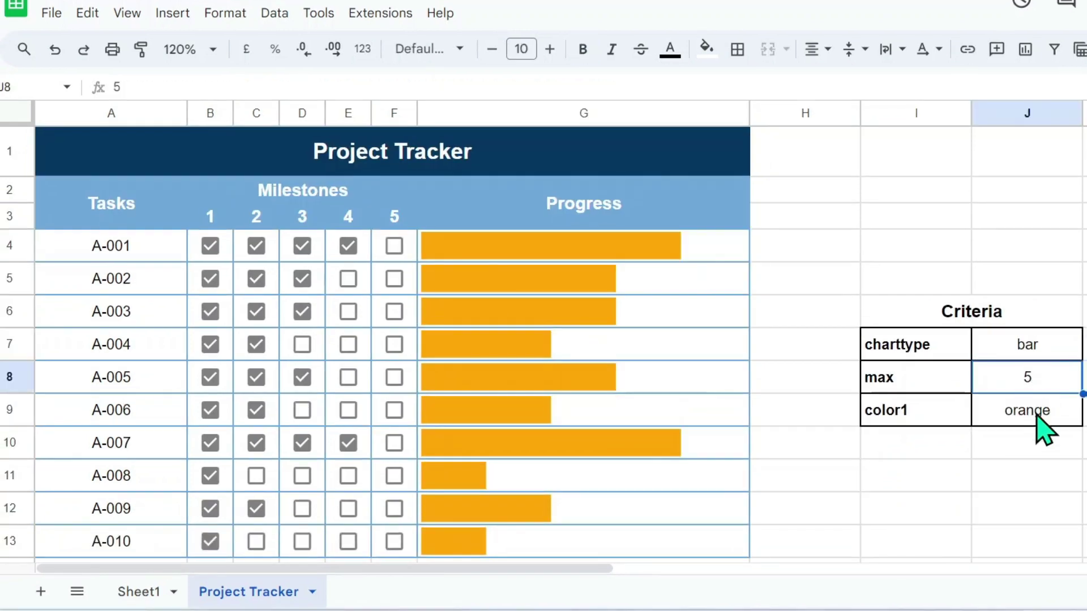
# Change the color1 value in J9 to green, then red, then finally blue
pyautogui.click(1038, 419)
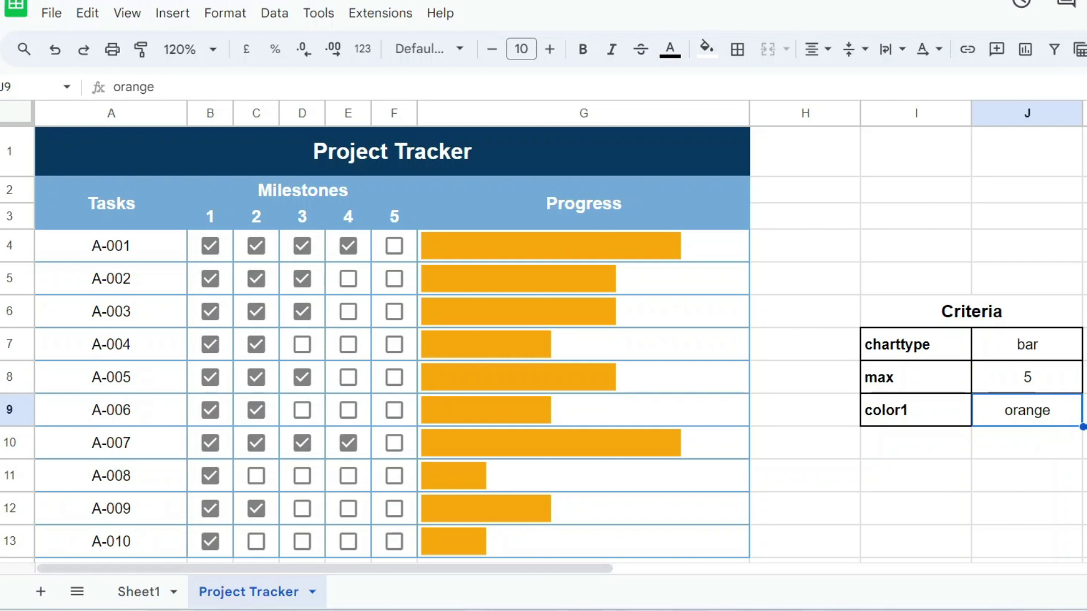
pyautogui.write('green')
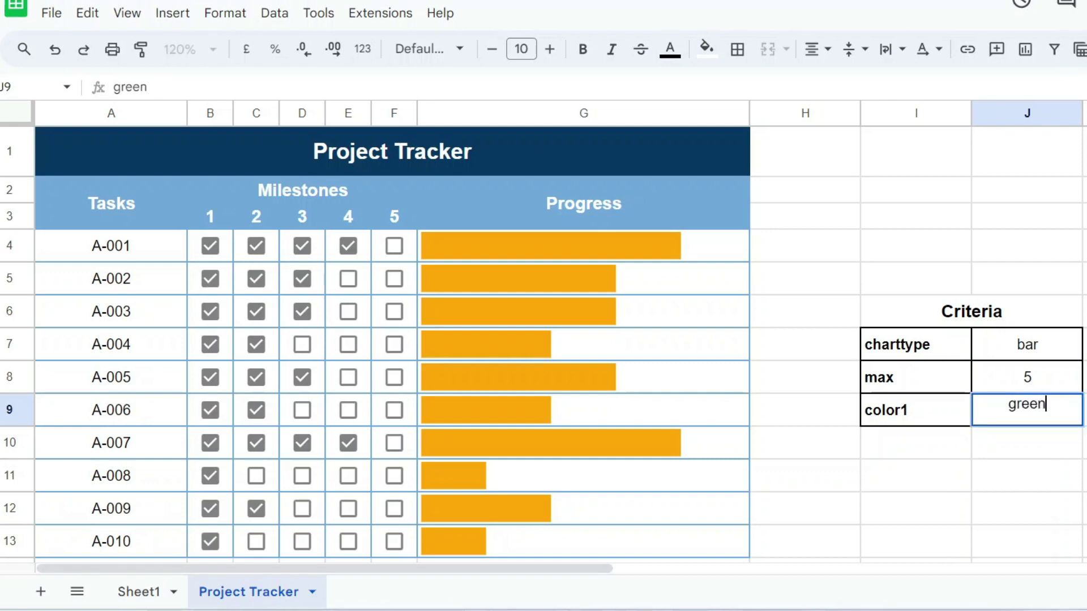
pyautogui.press('Return')
pyautogui.click(1026, 409)
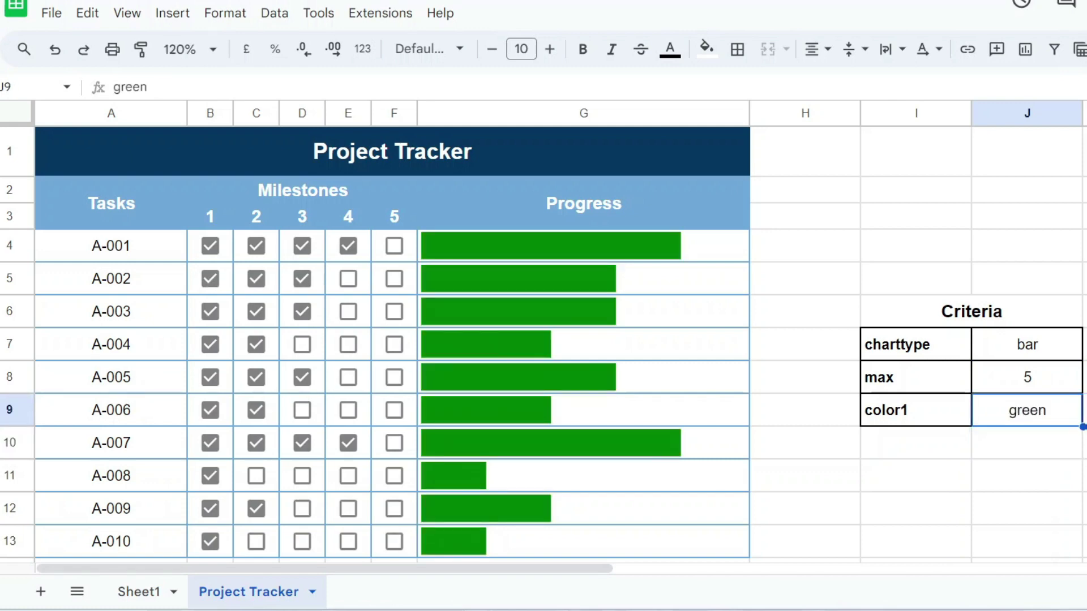
pyautogui.write('red')
pyautogui.press('Return')
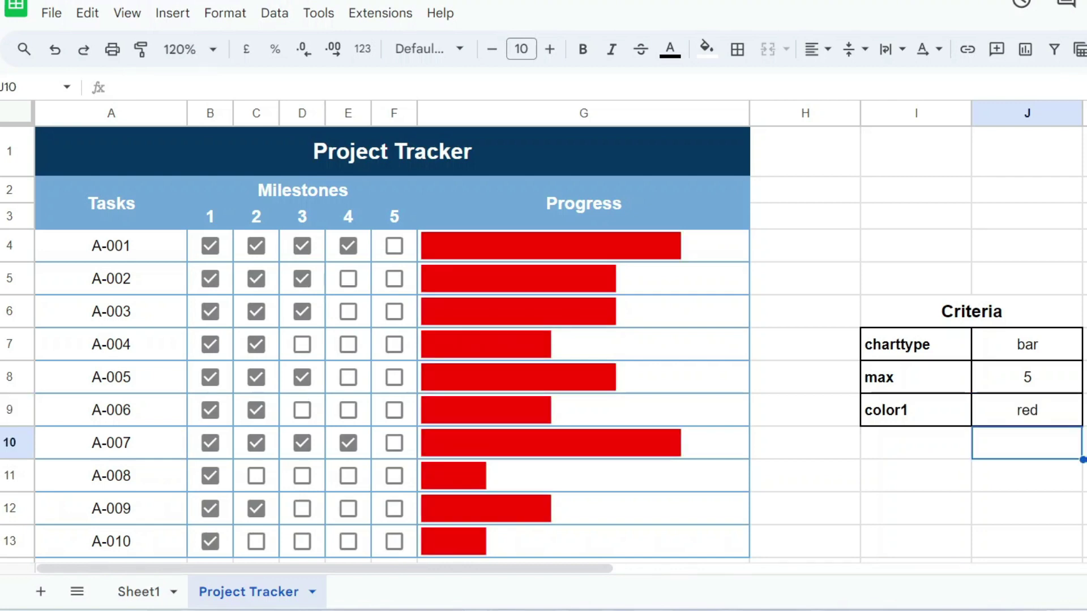
pyautogui.click(1026, 410)
pyautogui.write('blue')
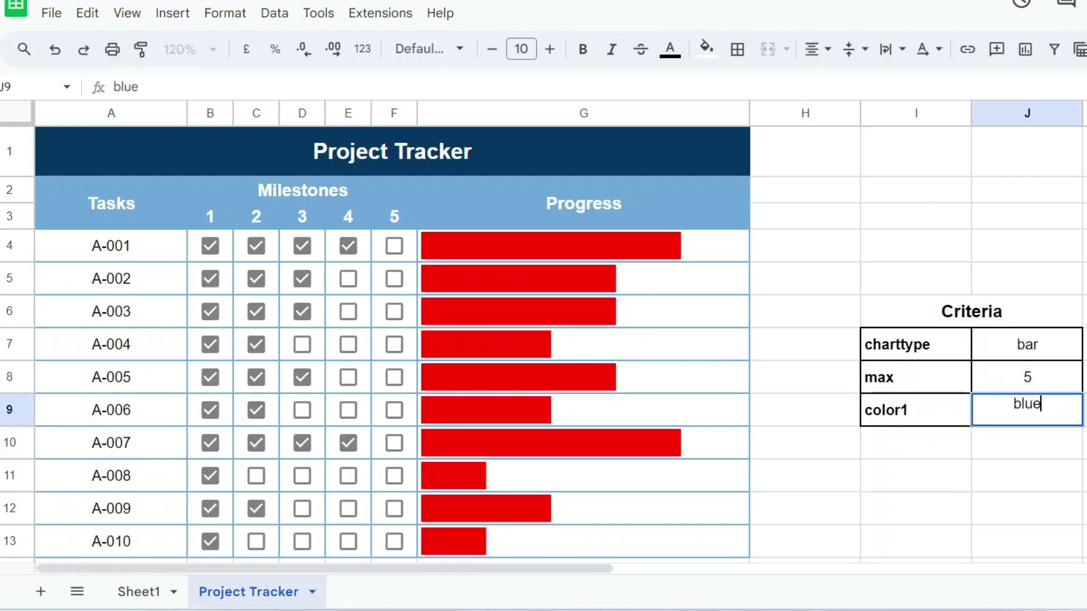
pyautogui.press('Return')
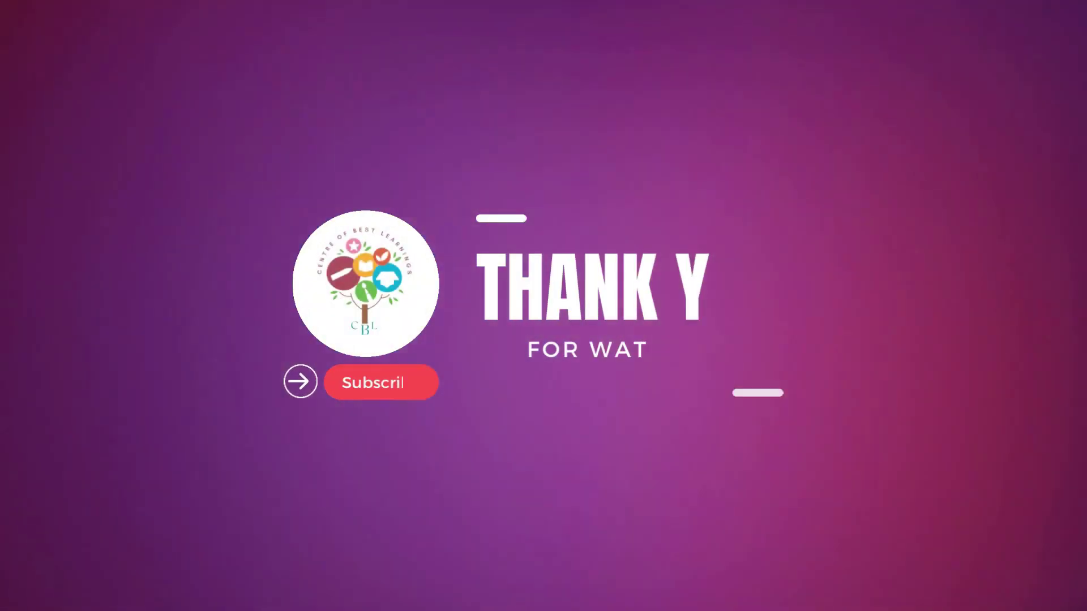